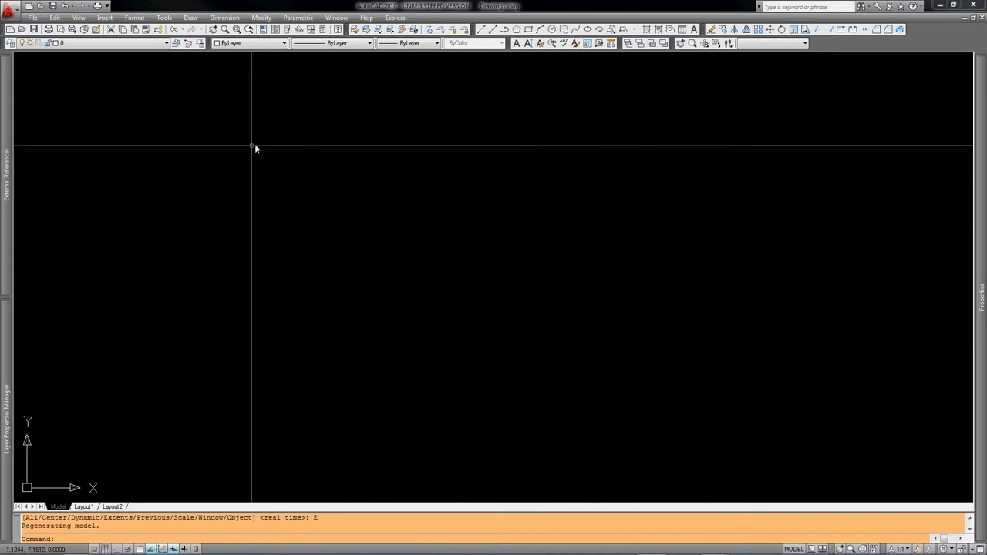
Create two new layers named A-XREF and B-XREF in the layer properties manager
text(la)
key(Return)
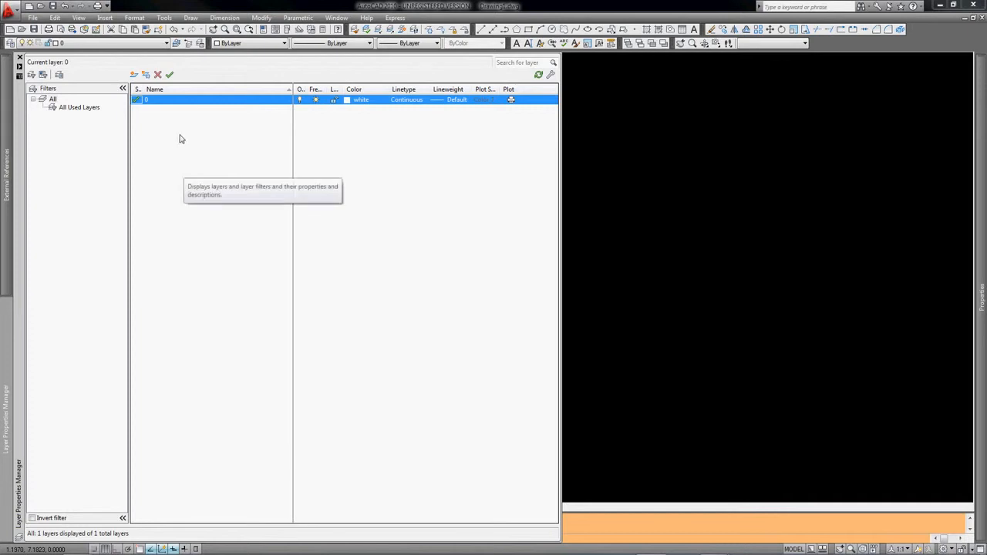
click(153, 101)
key(alt+n)
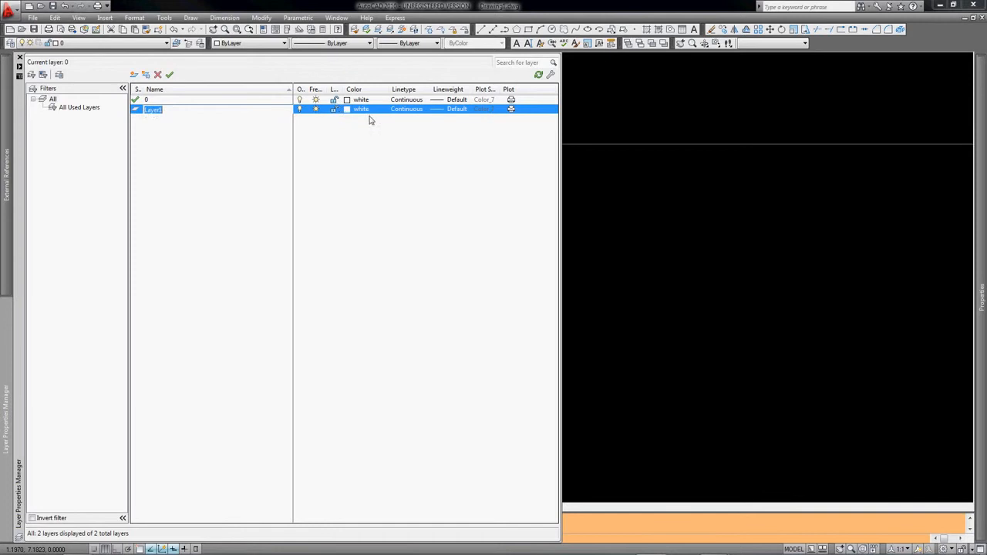
text(A-XREF)
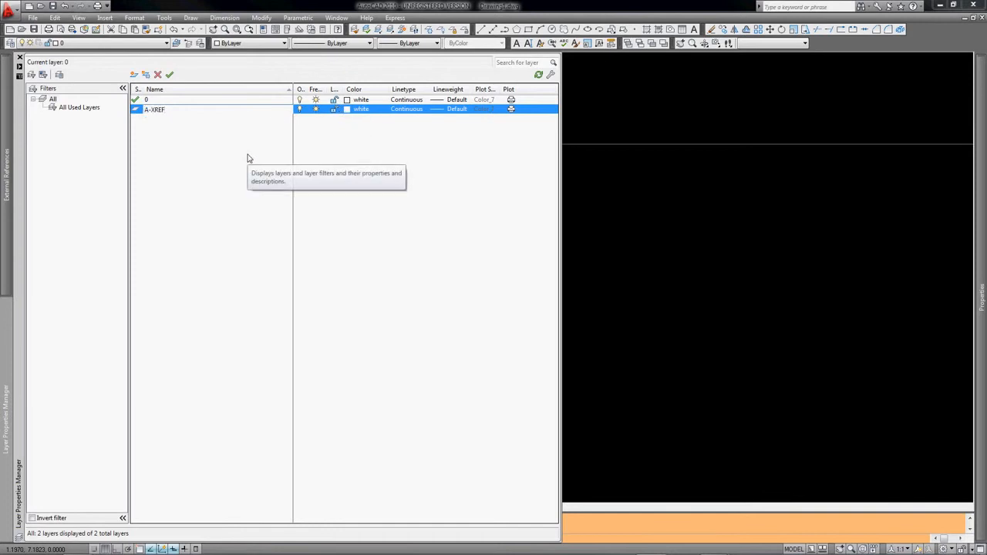
key(Return)
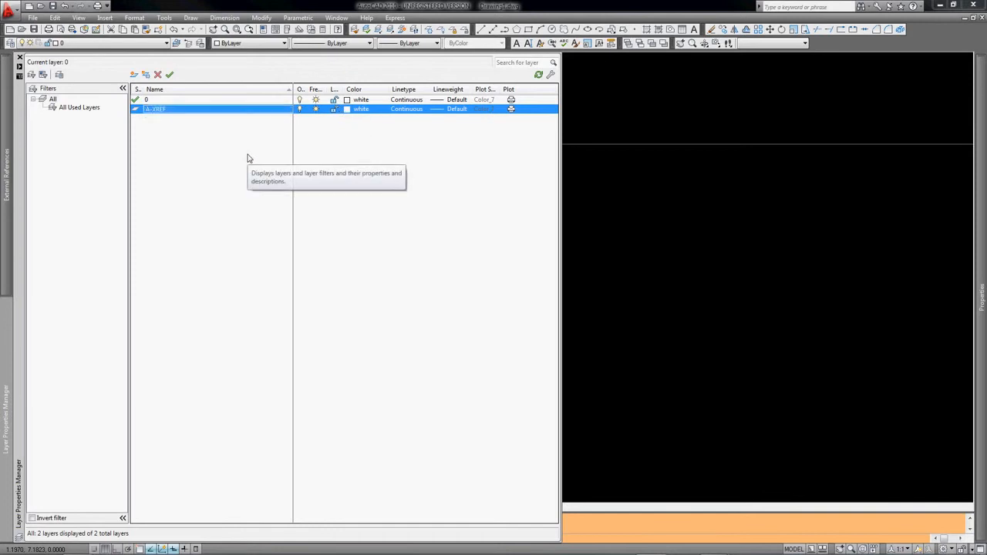
key(alt+n)
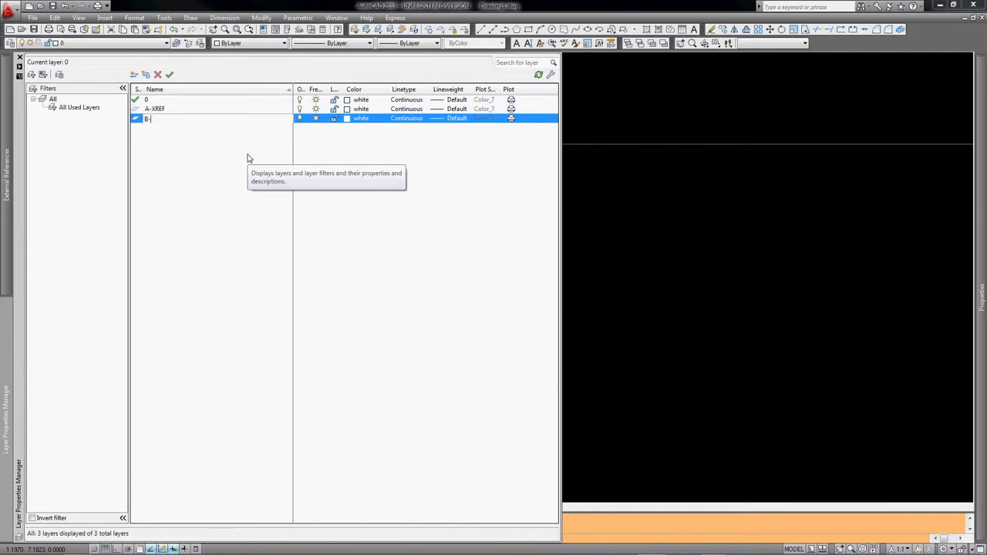
key(Return)
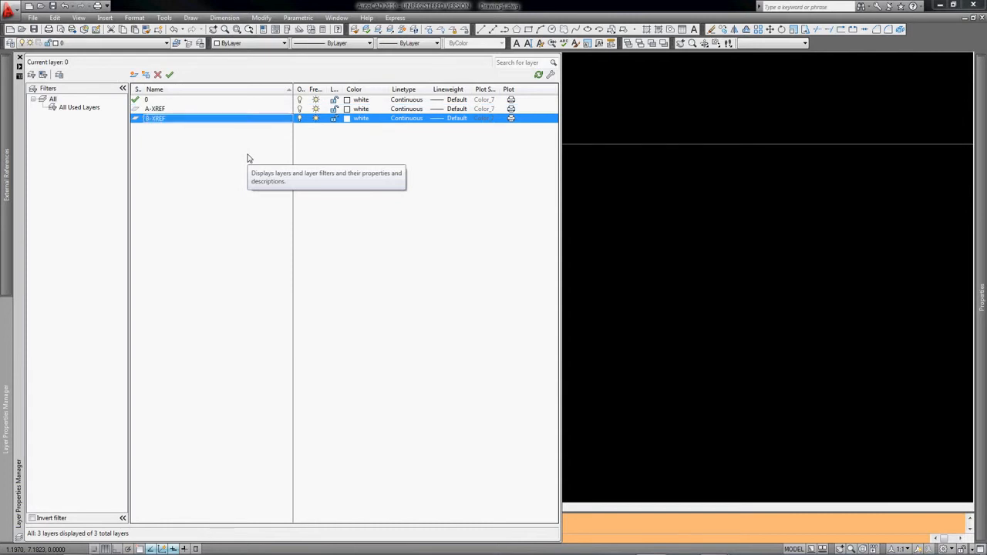
Create a layer named NOPLOT and turn off plotting for it
key(alt+n)
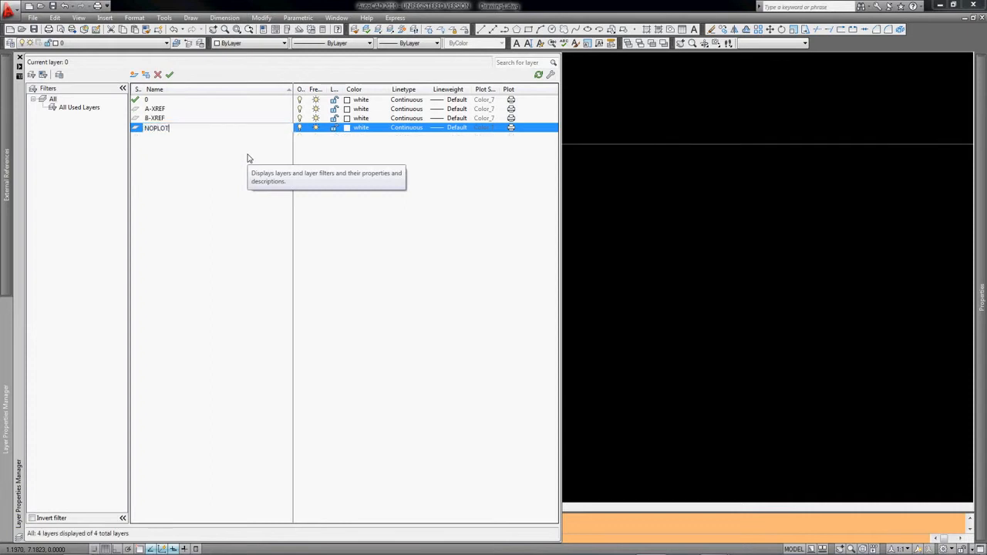
key(Return)
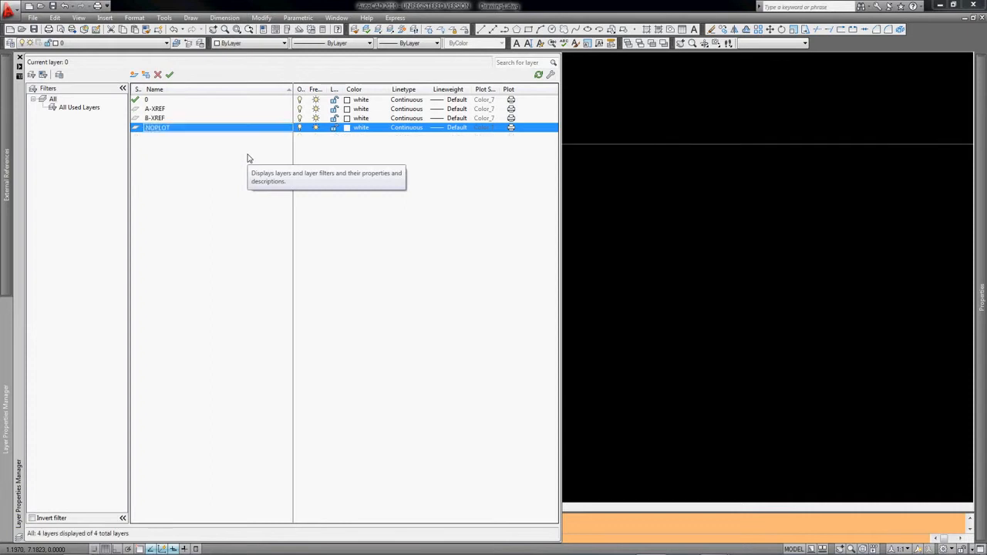
click(511, 128)
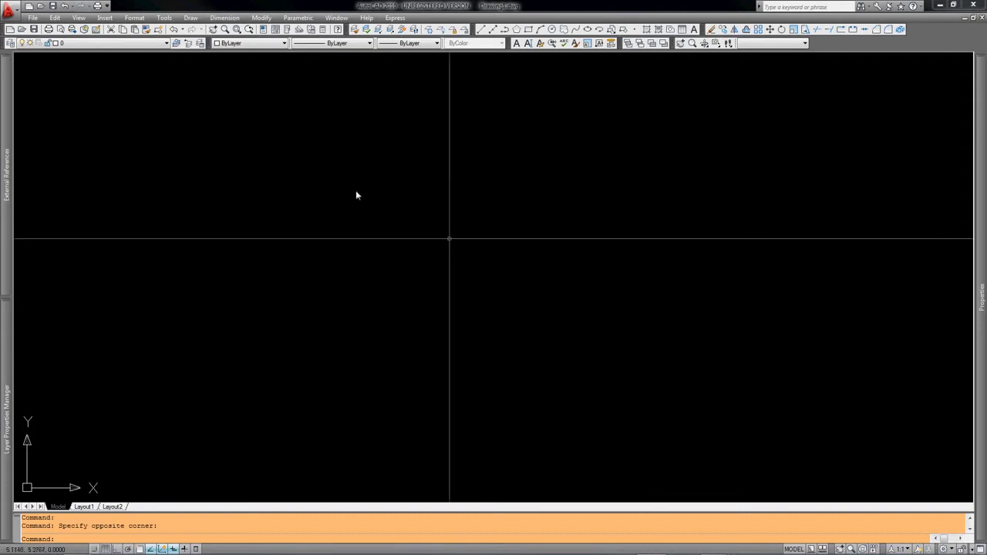
Make A-XREF the current layer
click(84, 44)
click(83, 48)
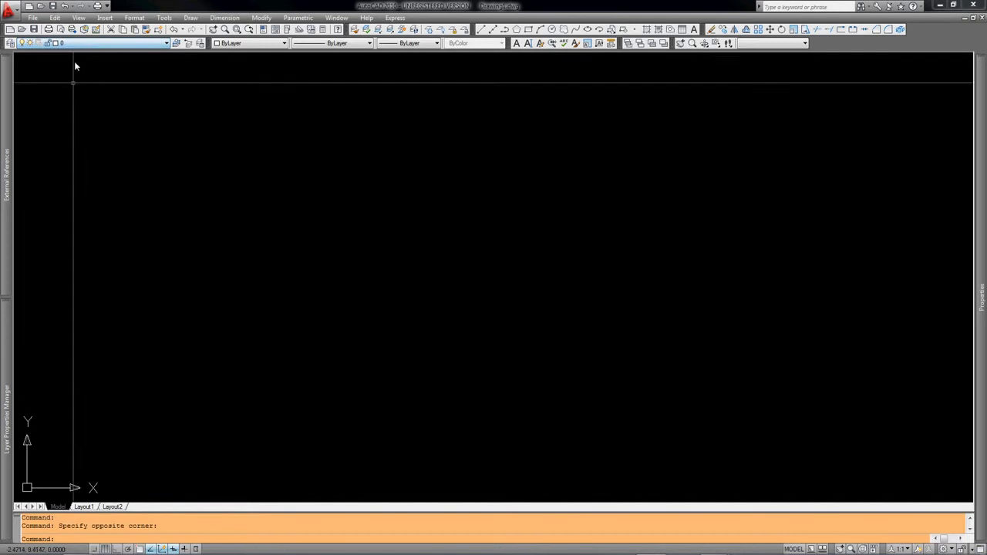
click(74, 43)
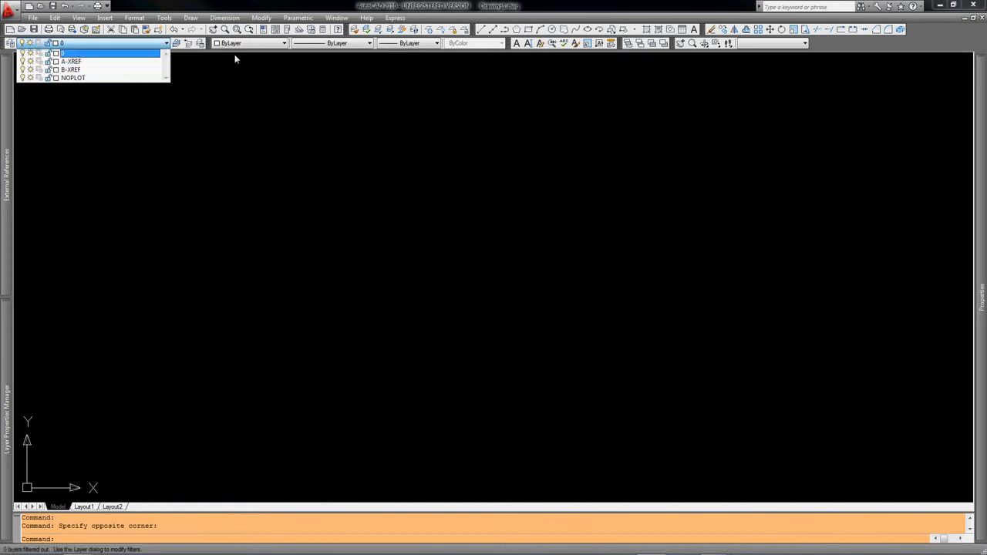
click(71, 52)
click(72, 43)
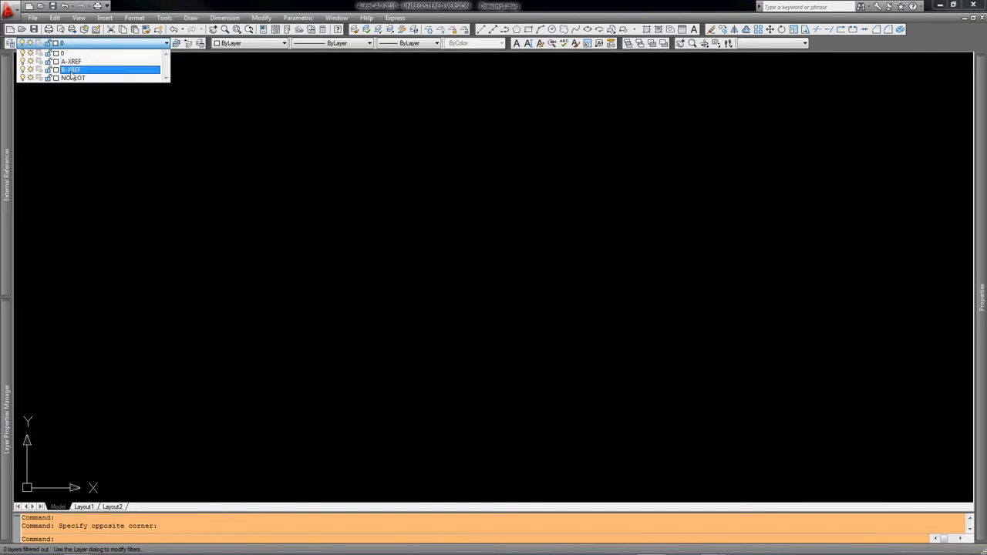
click(70, 62)
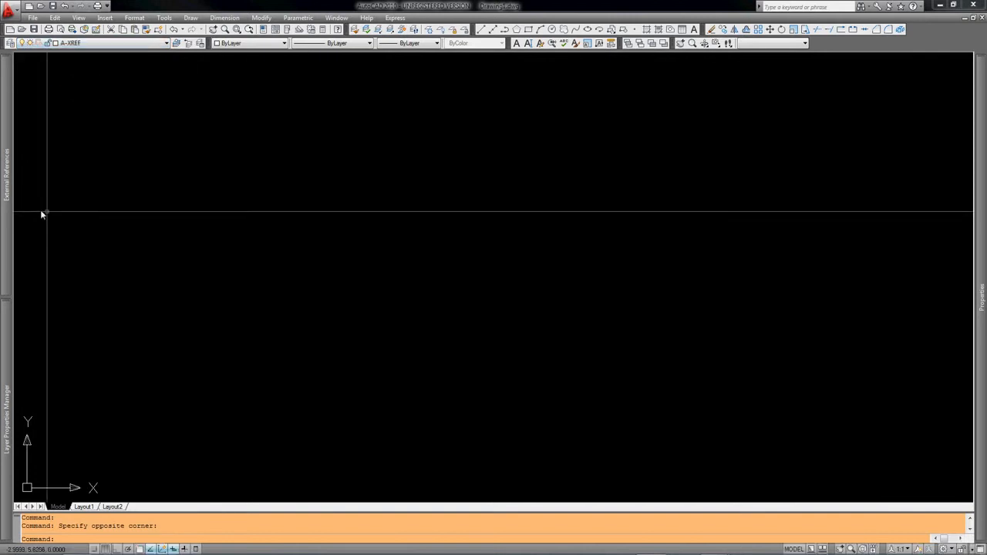
Attach the ARCH_1ST FLOOR drawing from the RedlineMEP folder as an external reference at insertion point 0,0,0 with scale 1
mouse_move(9, 208)
right_click(64, 139)
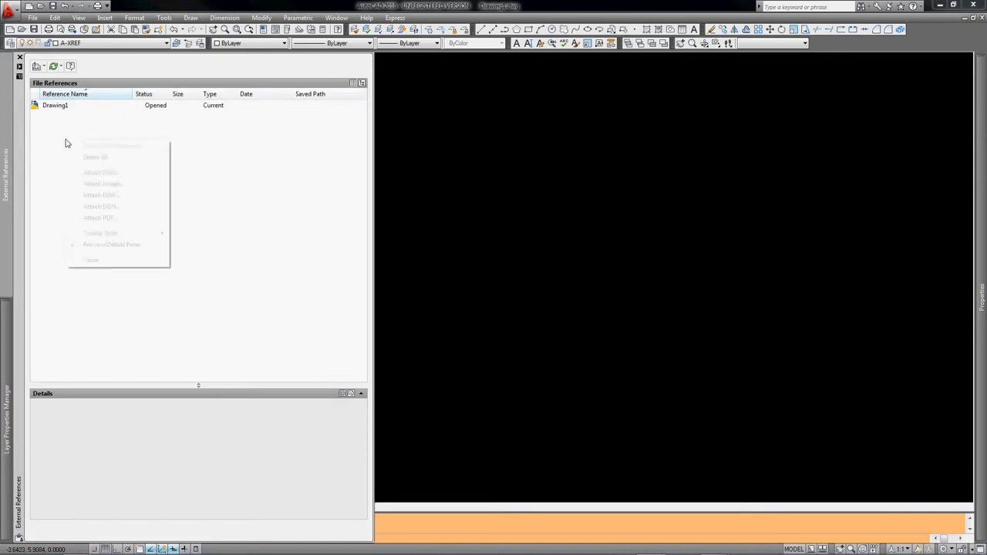
click(107, 171)
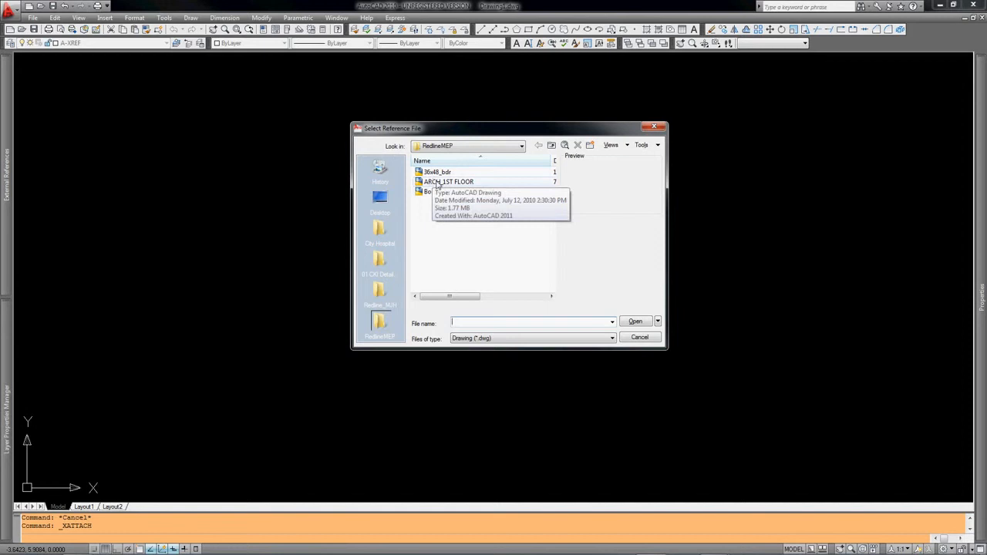
click(437, 181)
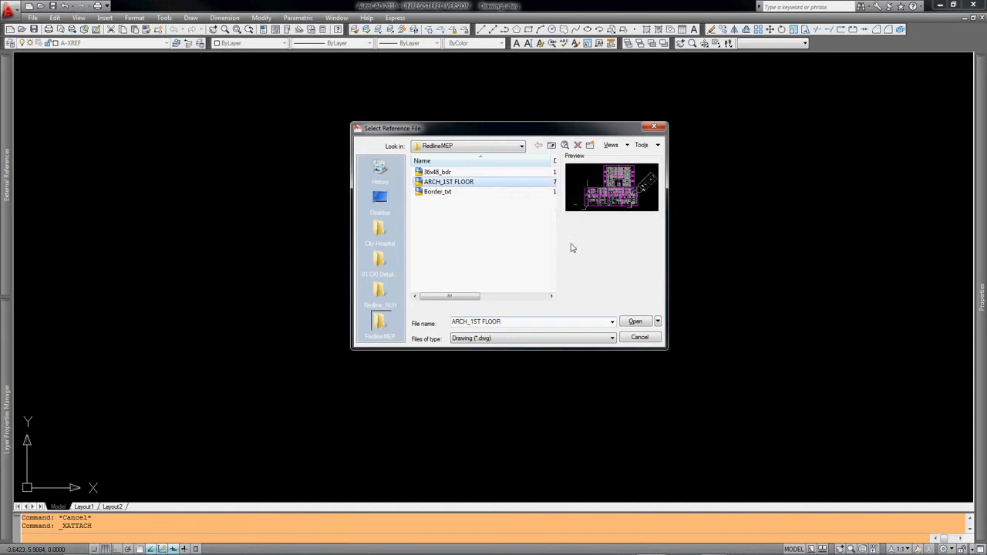
click(635, 322)
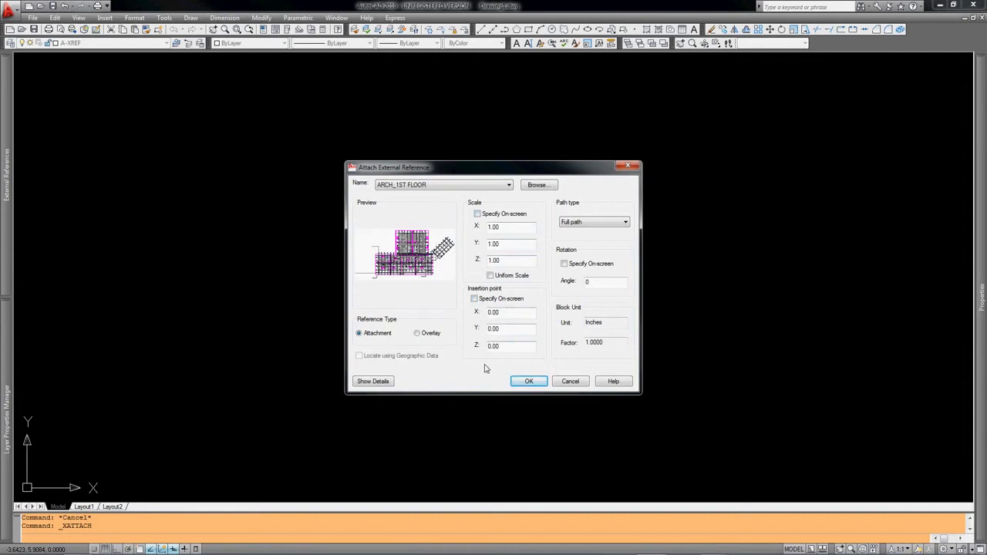
click(530, 383)
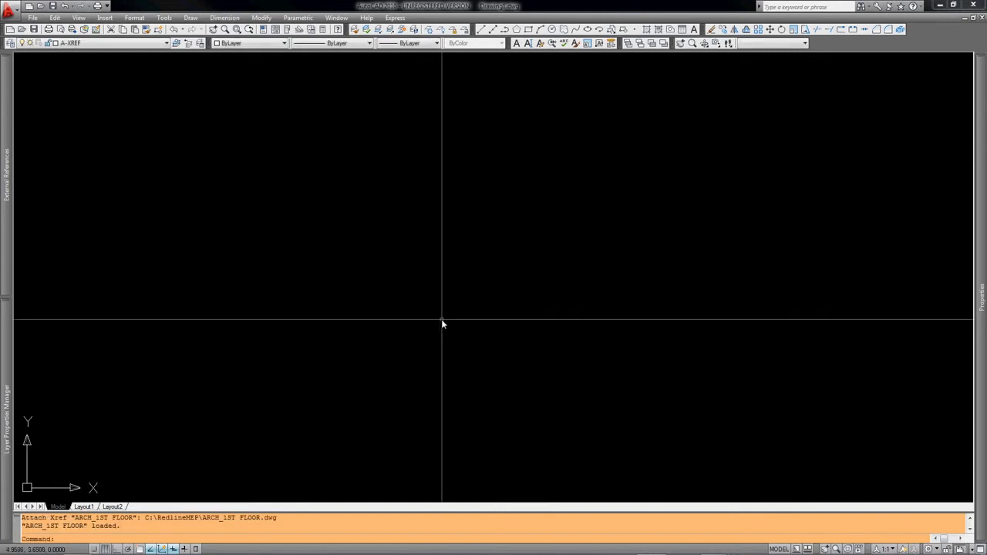
text(z)
key(Return)
text(e)
key(Return)
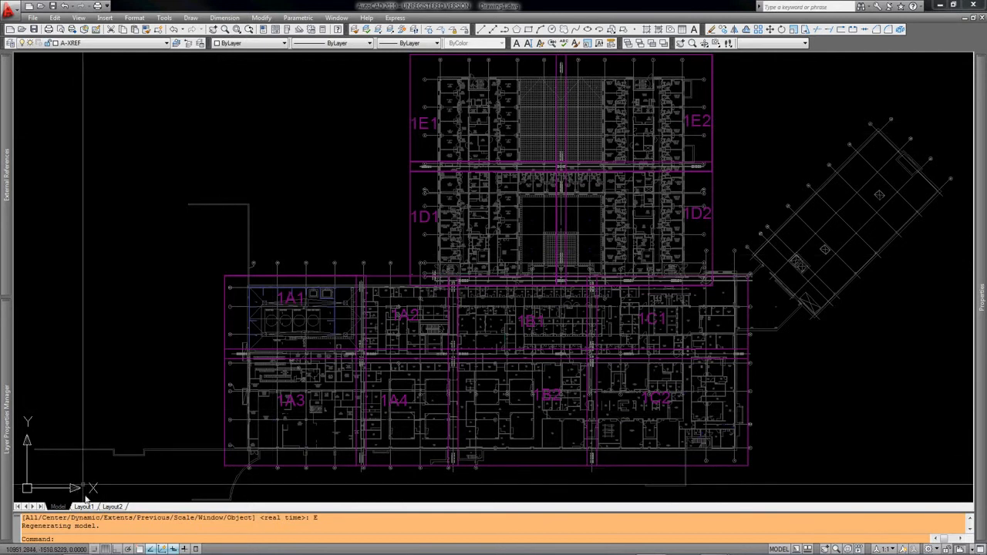
Delete Layout2 from the drawing
right_click(114, 507)
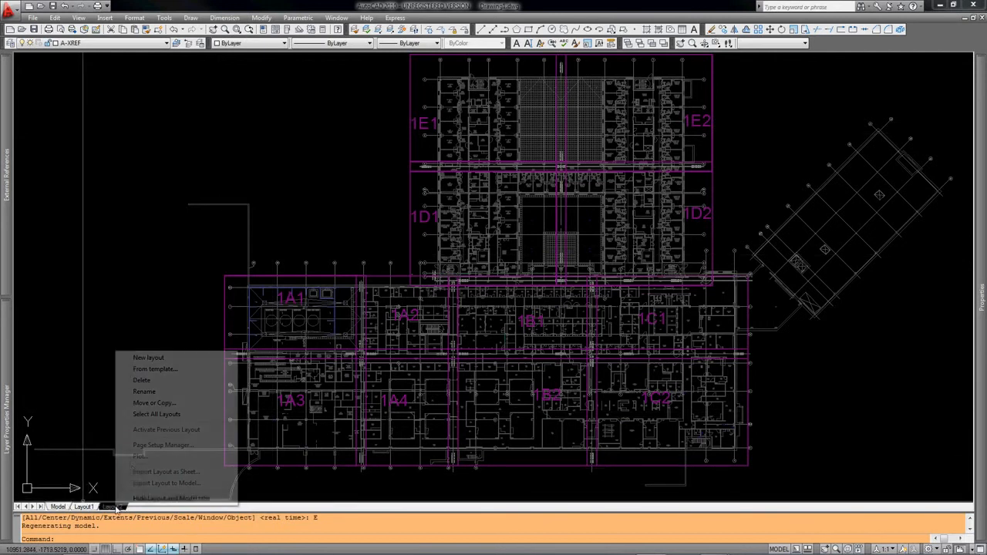
click(145, 380)
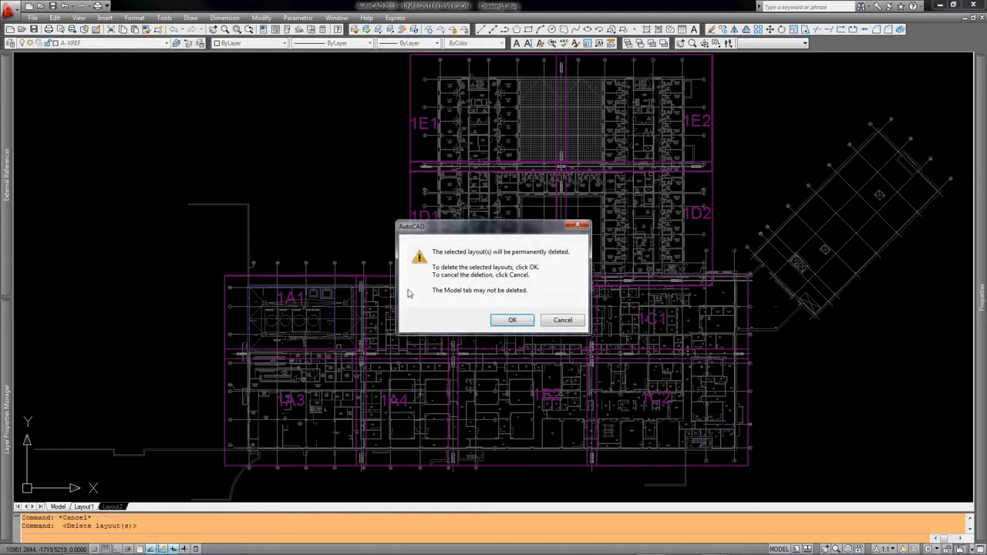
click(512, 321)
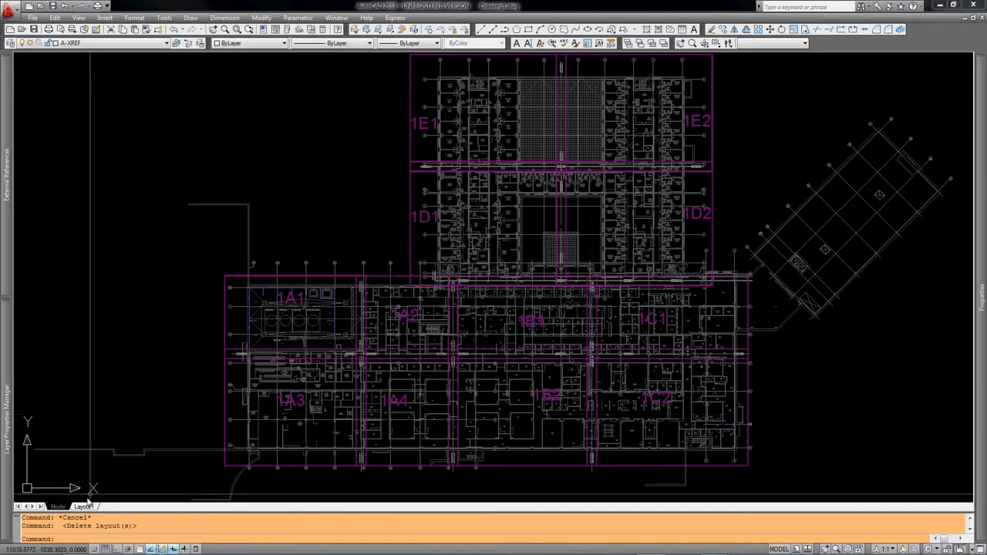
Switch to Layout1 and make B-XREF the current layer
click(84, 507)
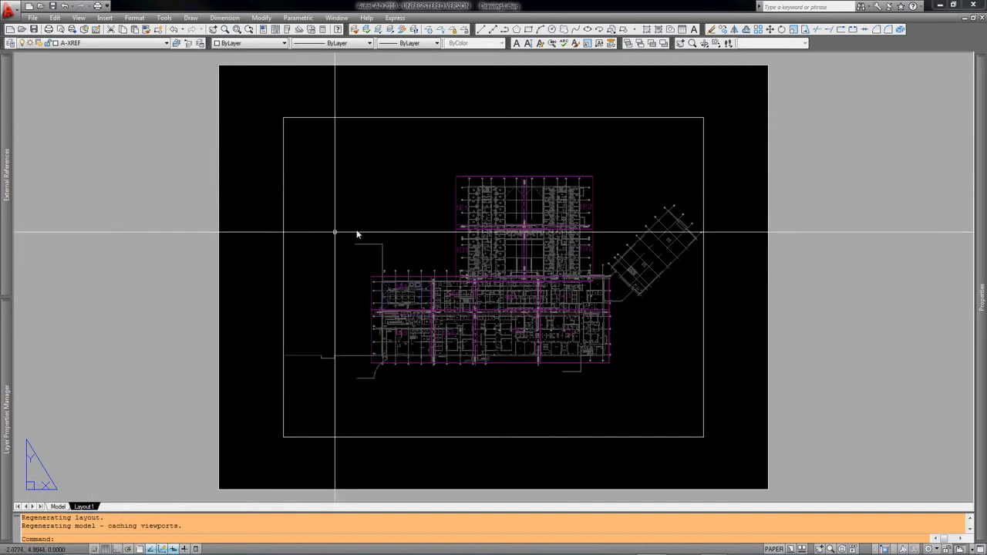
click(283, 150)
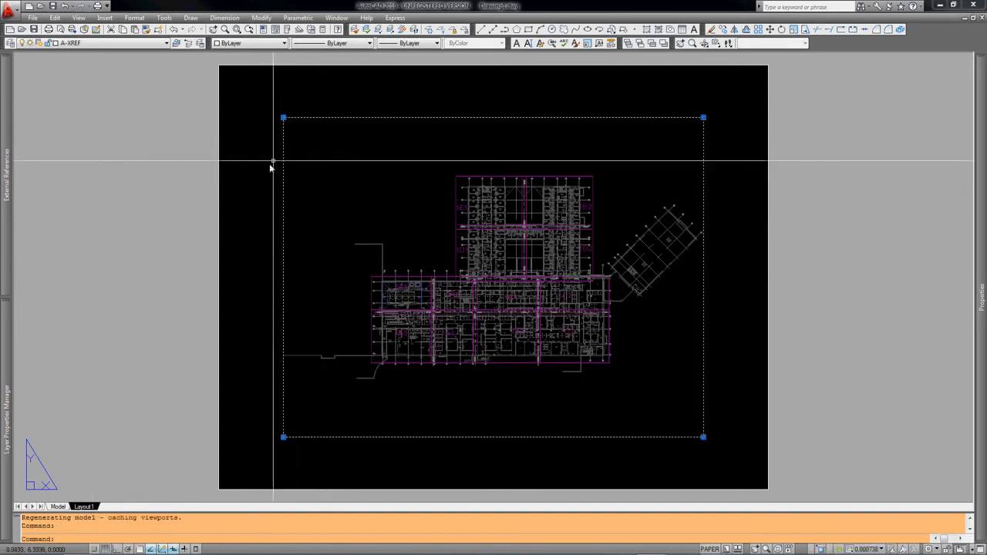
key(Escape)
key(Escape)
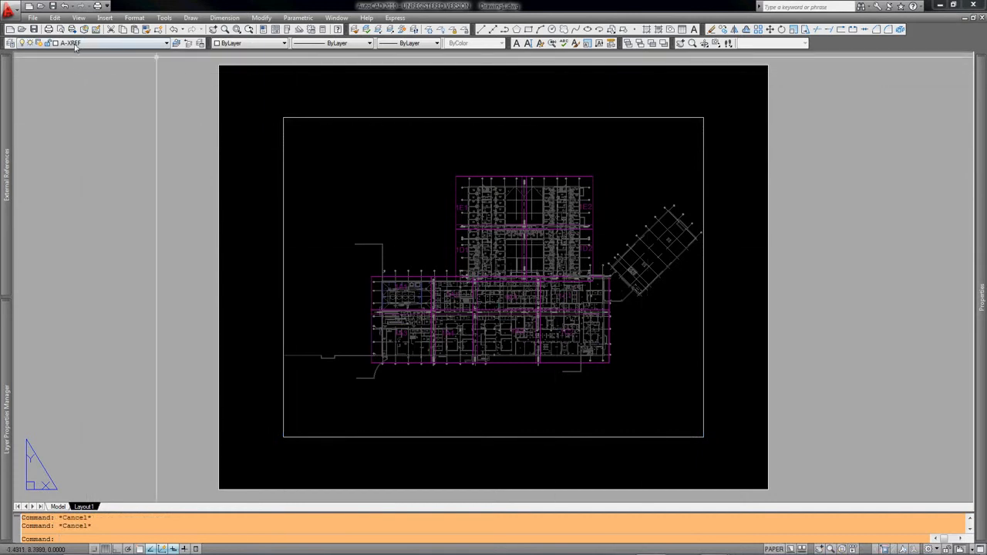
click(75, 44)
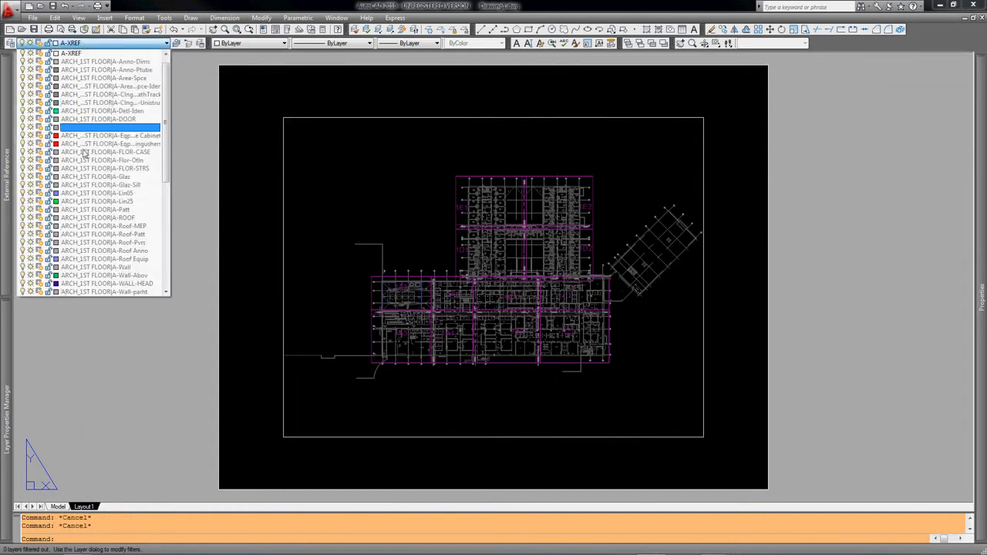
scroll(85, 153, down, 3)
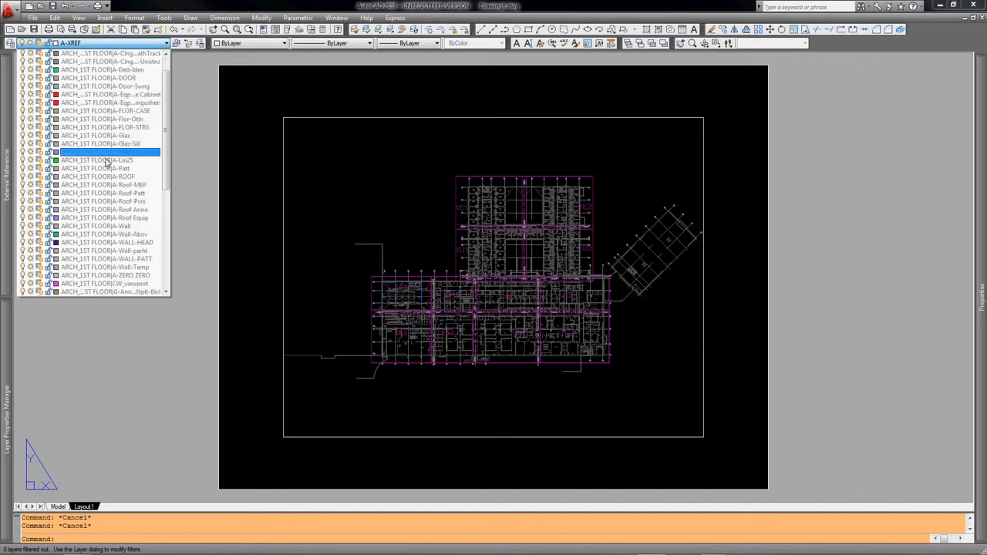
scroll(107, 161, down, 7)
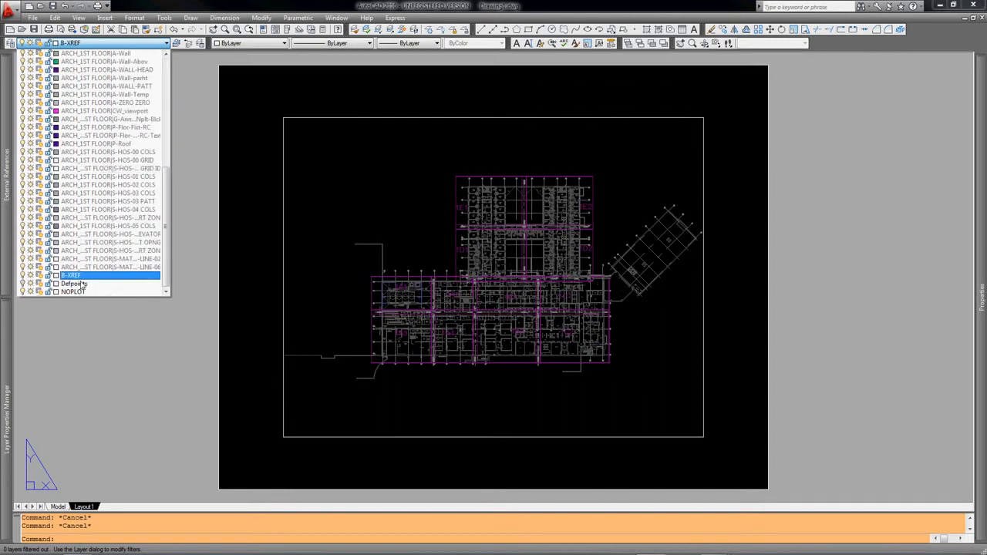
click(77, 275)
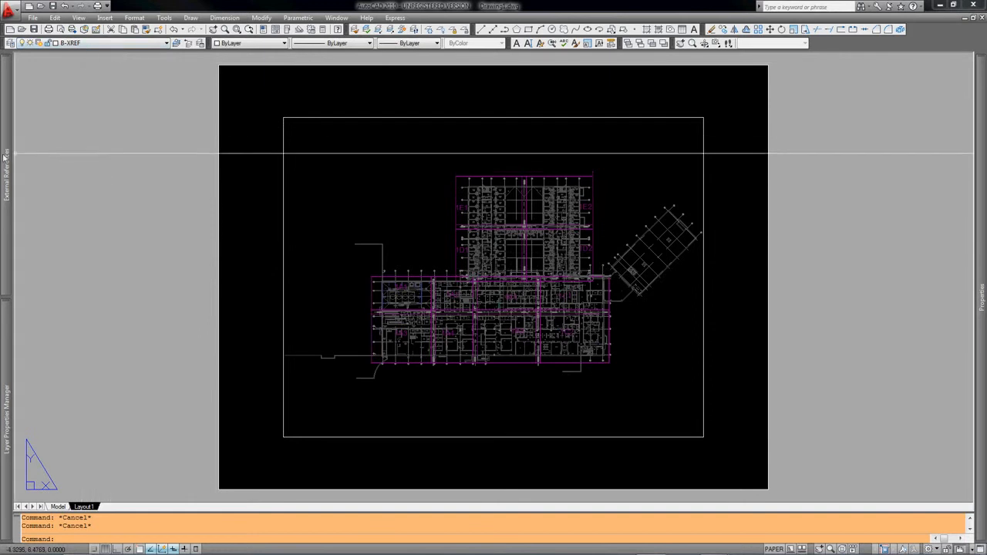
Attach the 36x48_bdr border drawing to Layout1 as an external reference at insertion point 0,0,0 with scale 1
mouse_move(4, 156)
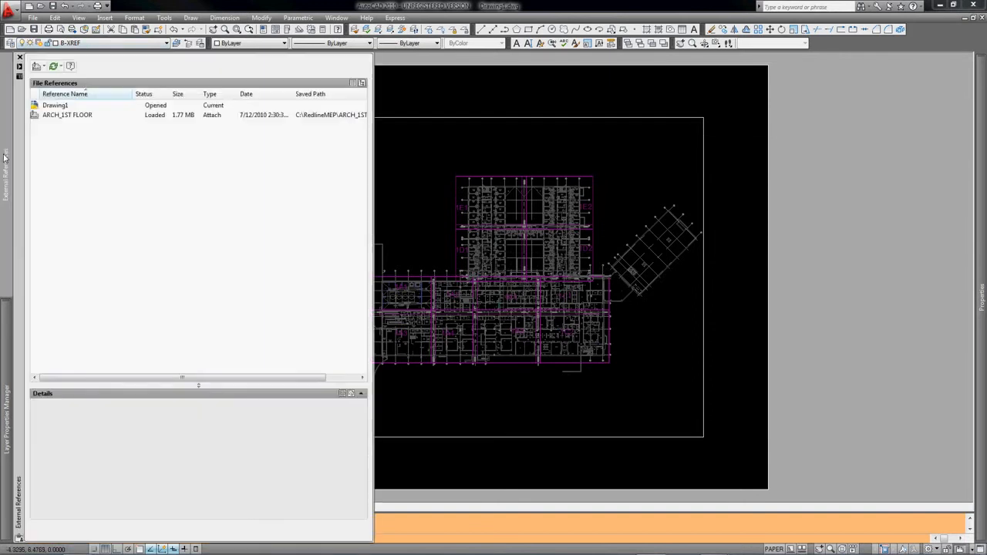
right_click(72, 152)
click(124, 185)
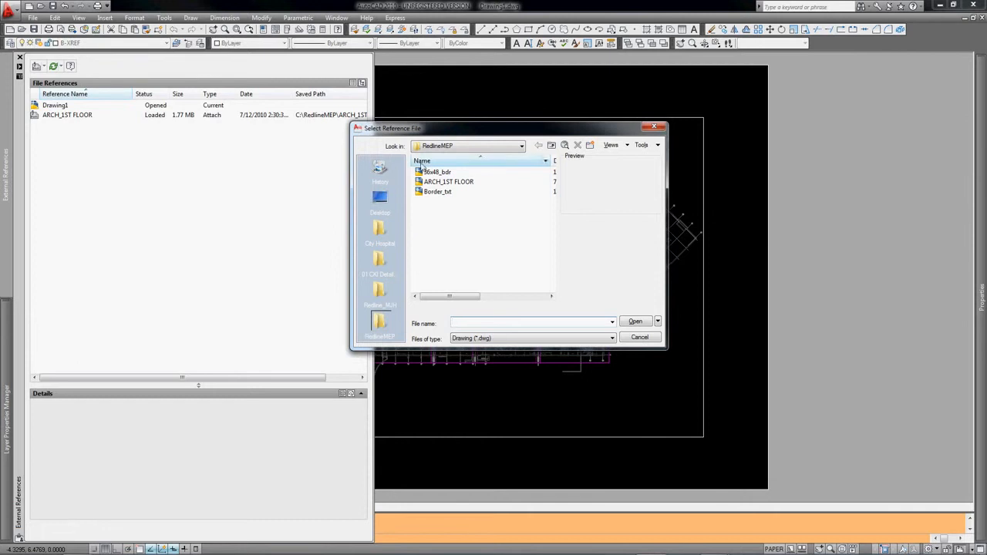
click(428, 171)
click(634, 321)
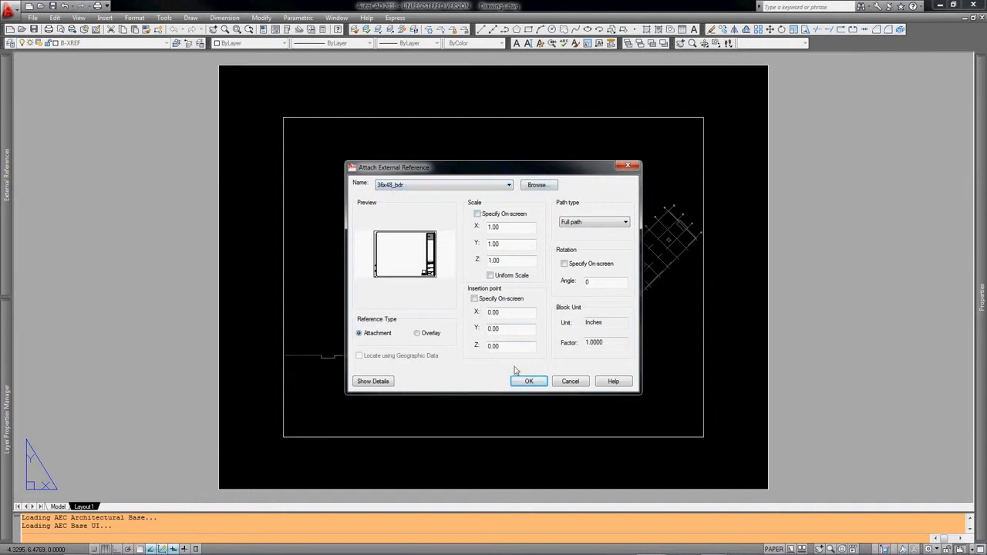
click(527, 386)
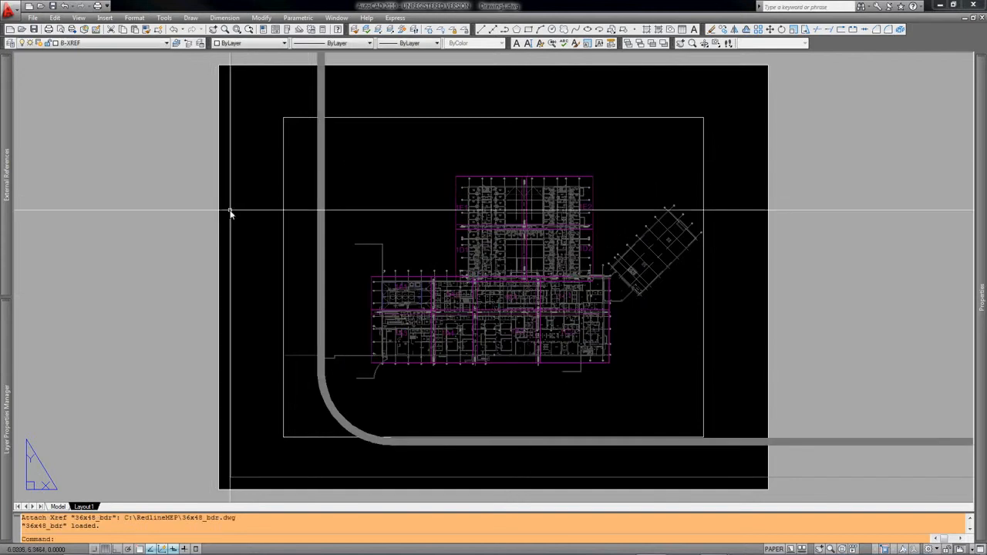
text(z)
key(Return)
text(e)
key(Return)
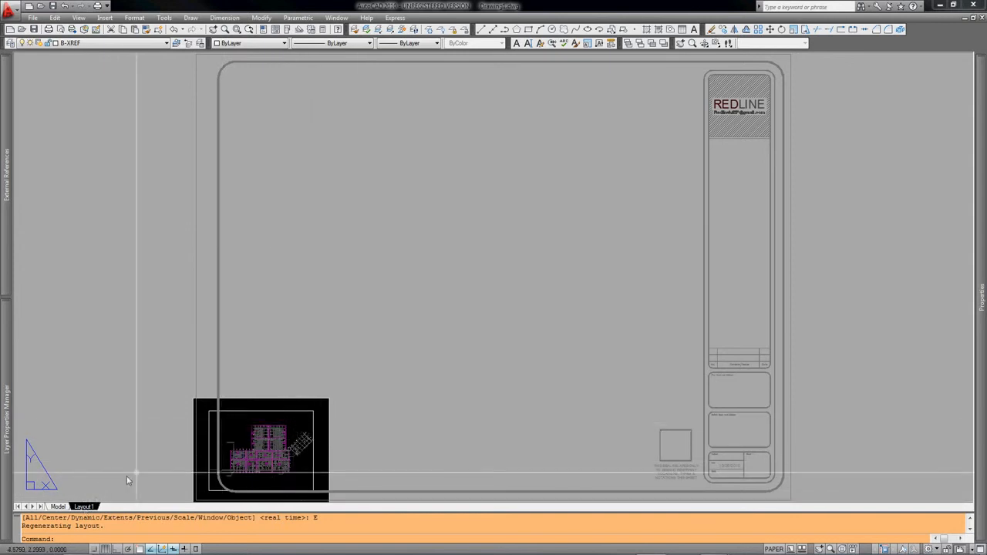
Configure Layout1's page setup with the DWG To PDF.pc3 plotter, ARCH expand E (36.00 x 48.00 Inches) paper and the Grayscale.ctb plot style table
right_click(90, 507)
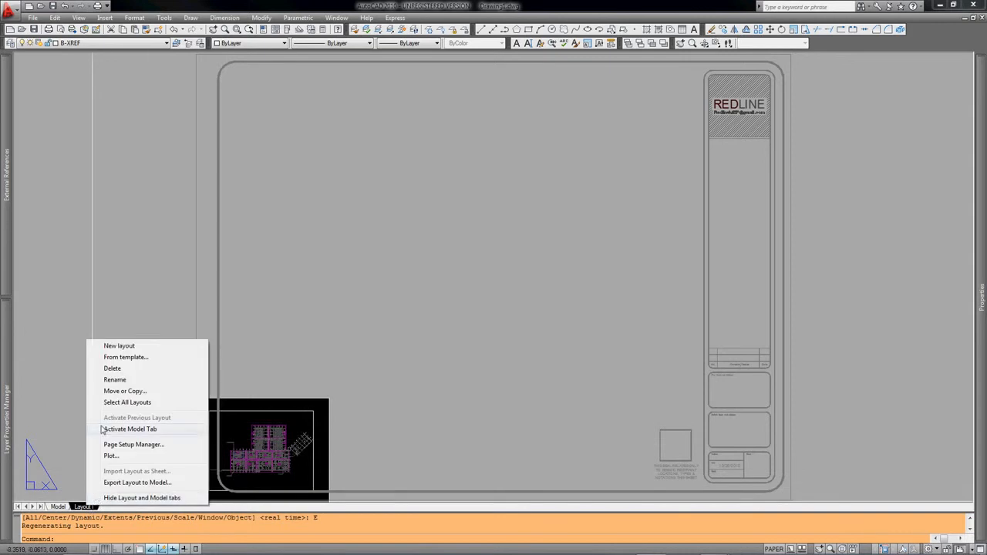
click(122, 445)
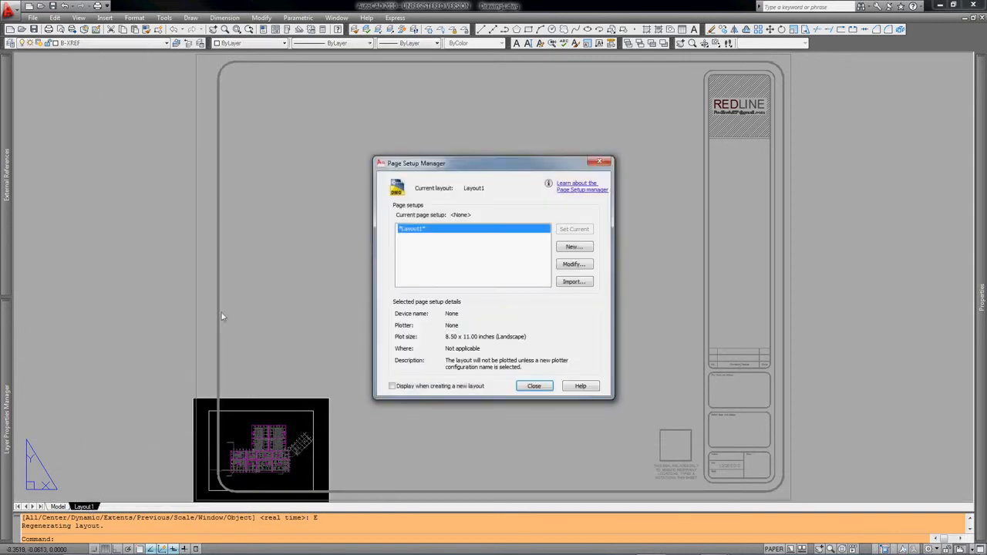
click(573, 264)
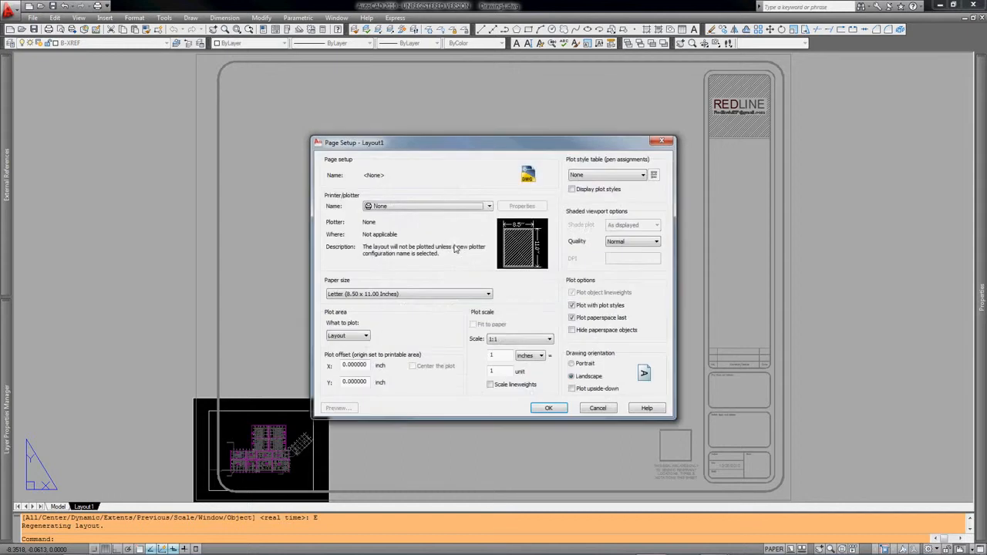
click(393, 206)
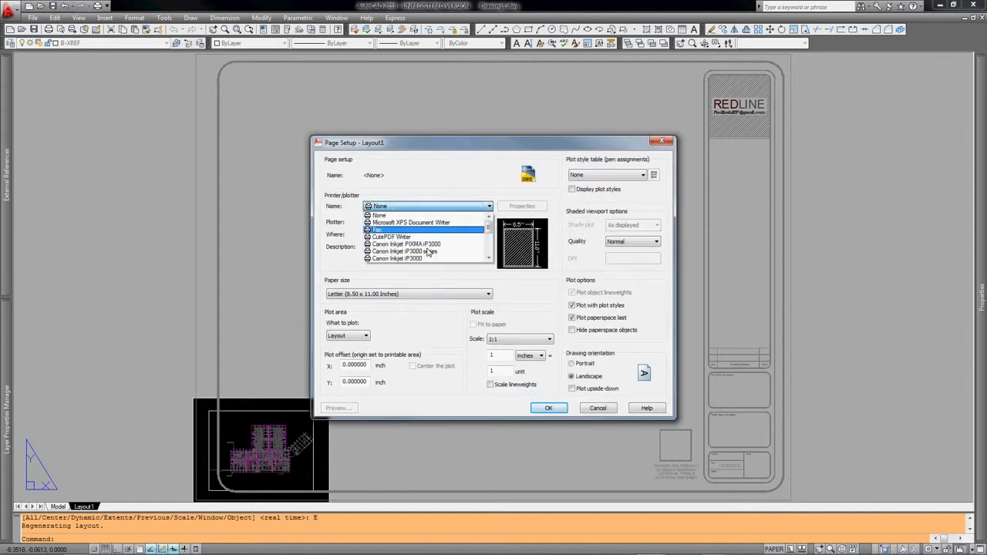
drag(490, 228, 488, 245)
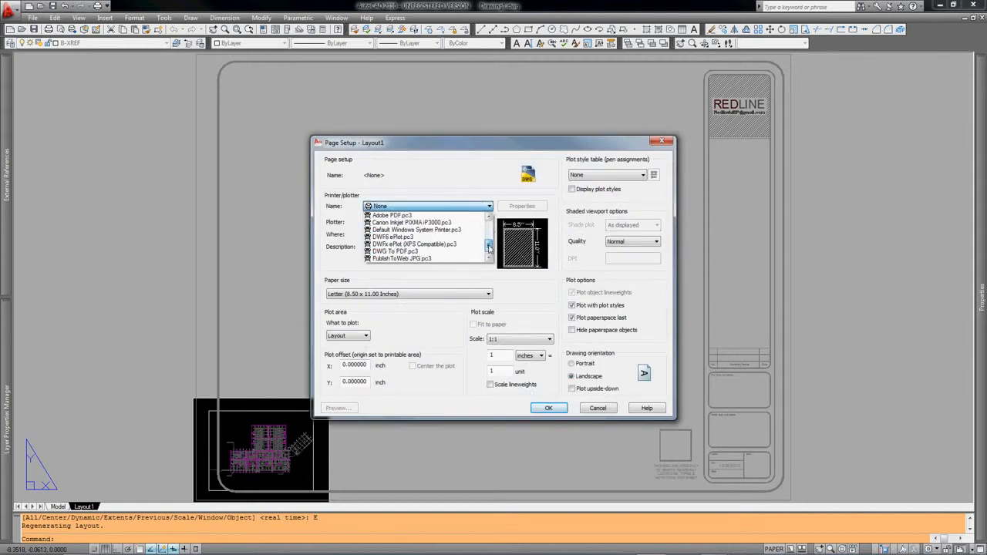
click(408, 255)
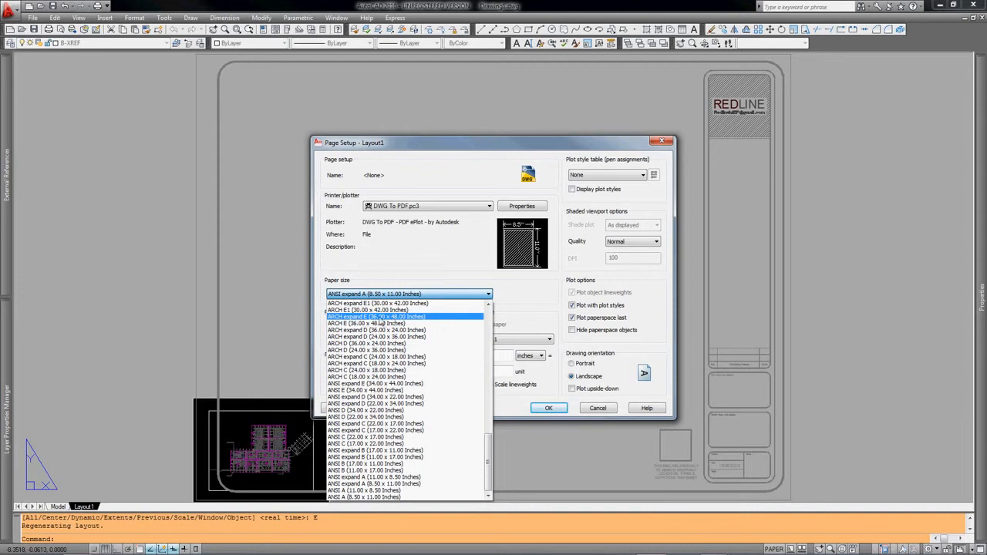
click(381, 316)
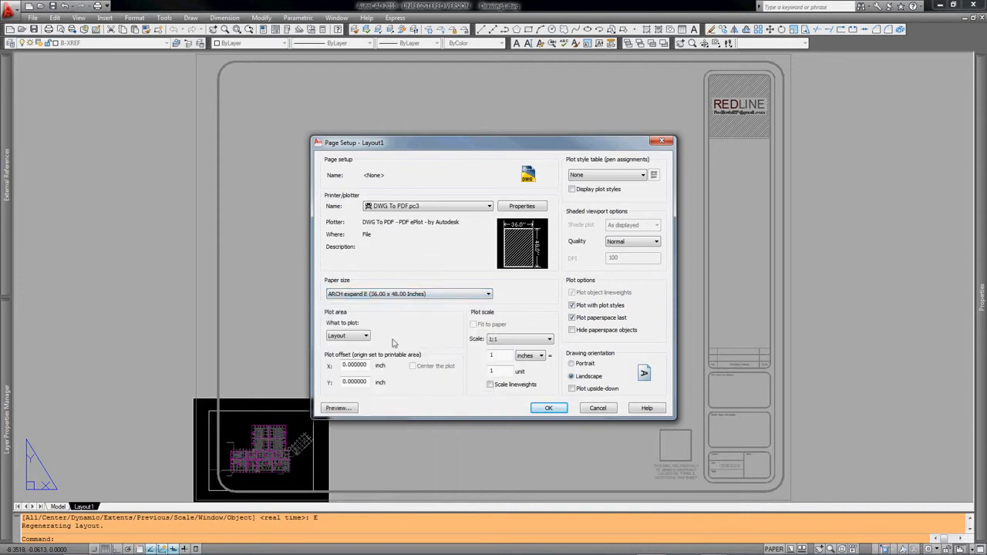
click(592, 177)
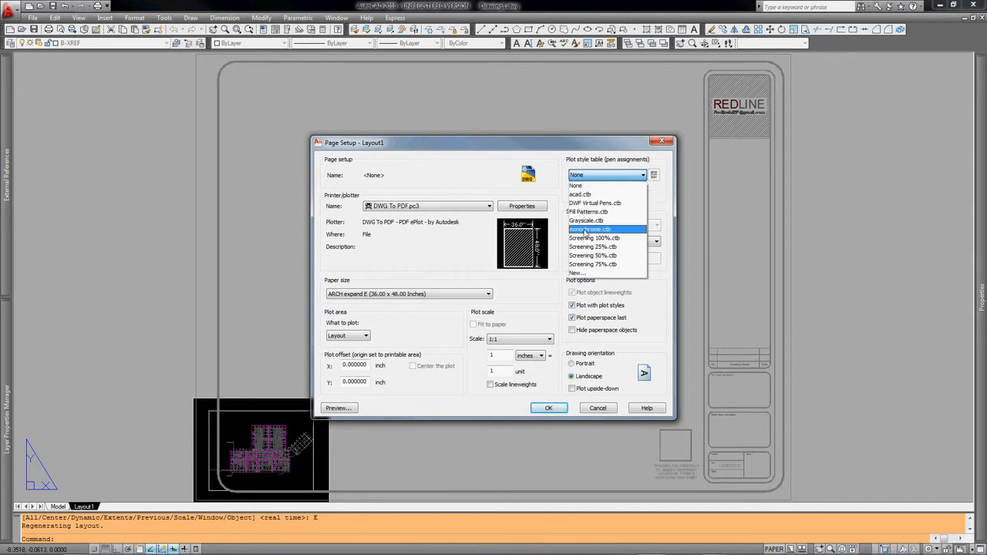
click(580, 221)
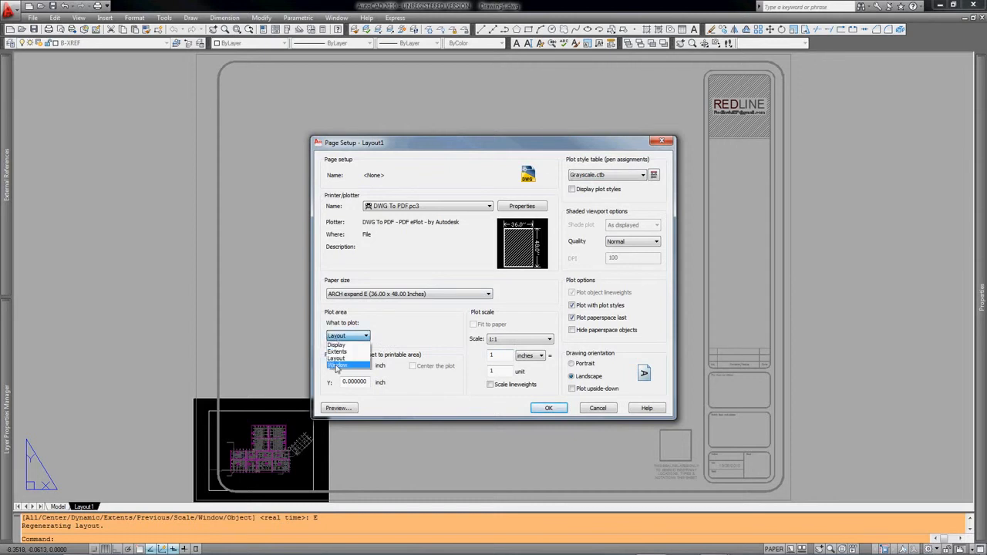
Set the plot area to a window spanning opposite outer corners of the title border sheet, with object snap on
click(336, 365)
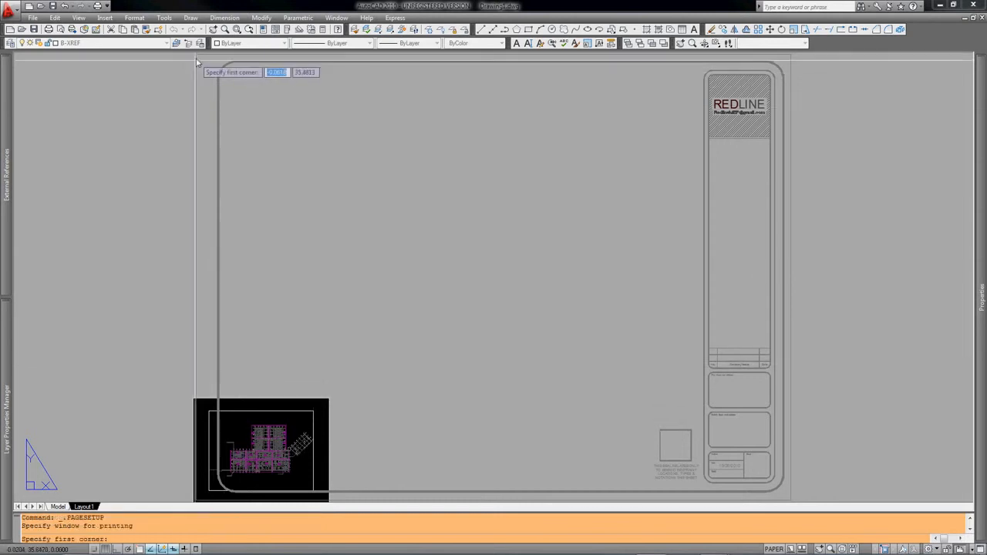
key(F3)
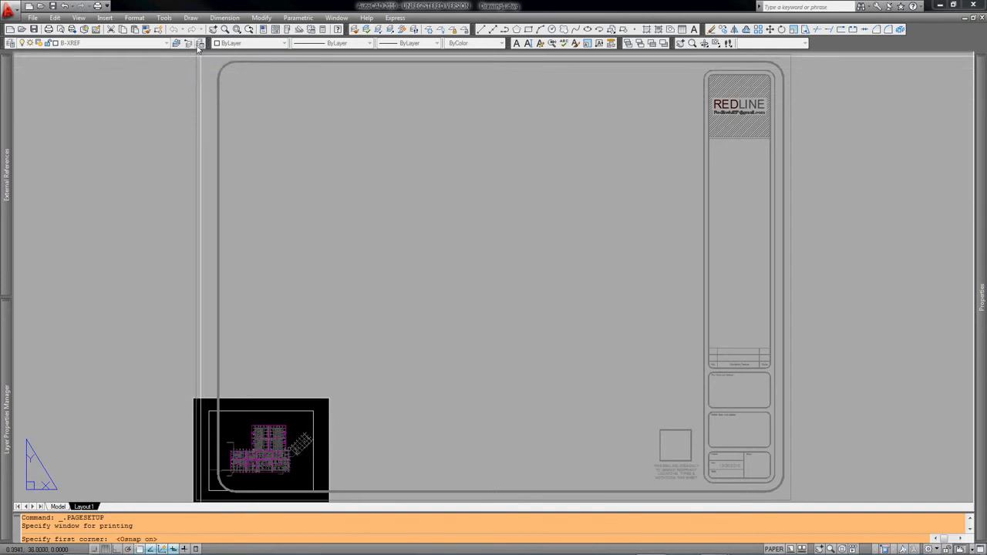
click(197, 55)
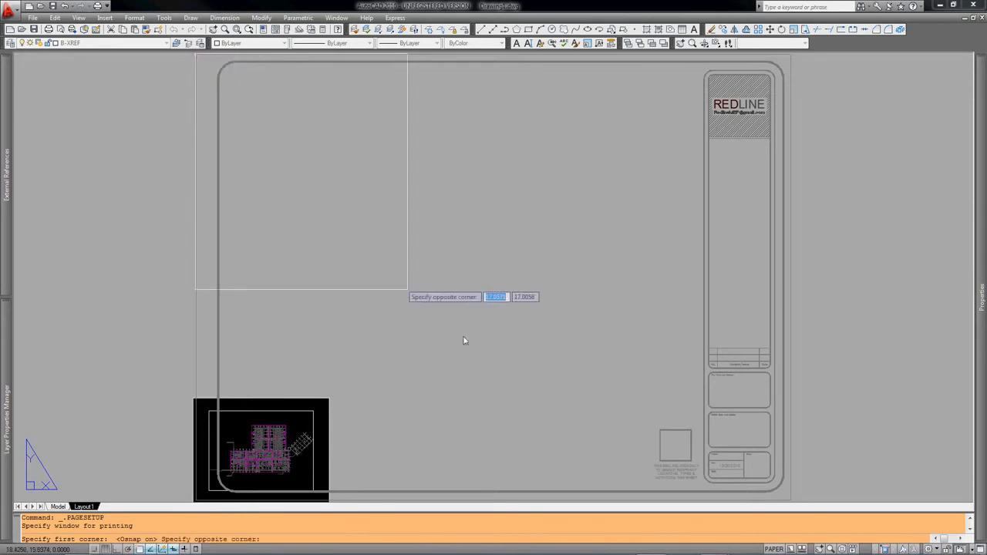
click(788, 501)
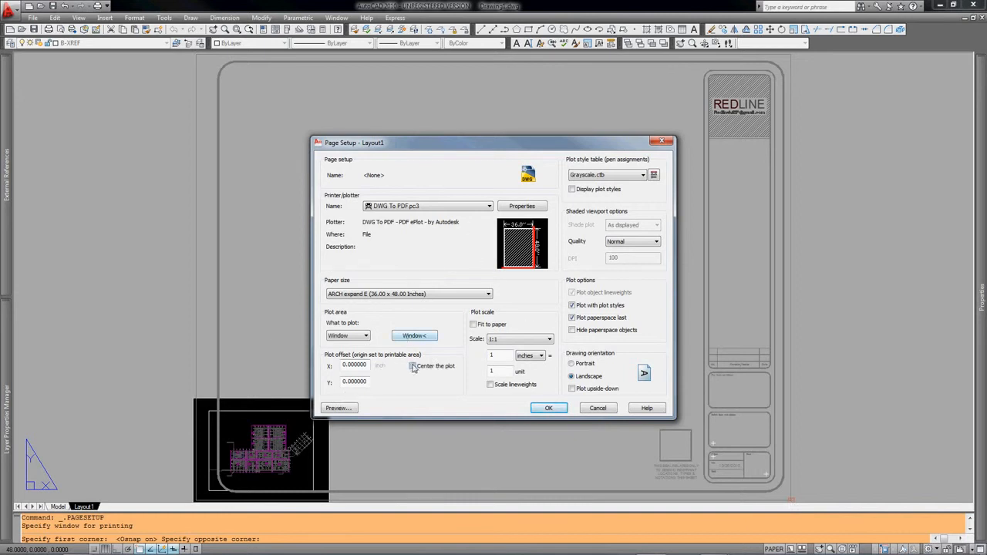
Center the plot on the sheet, check the plot preview and apply the page setup to Layout1
click(340, 408)
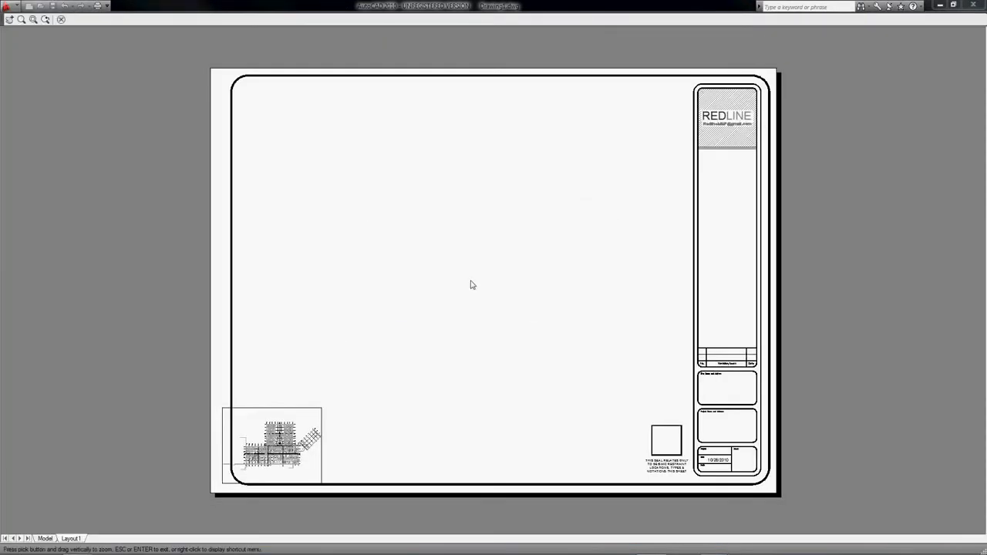
right_click(434, 292)
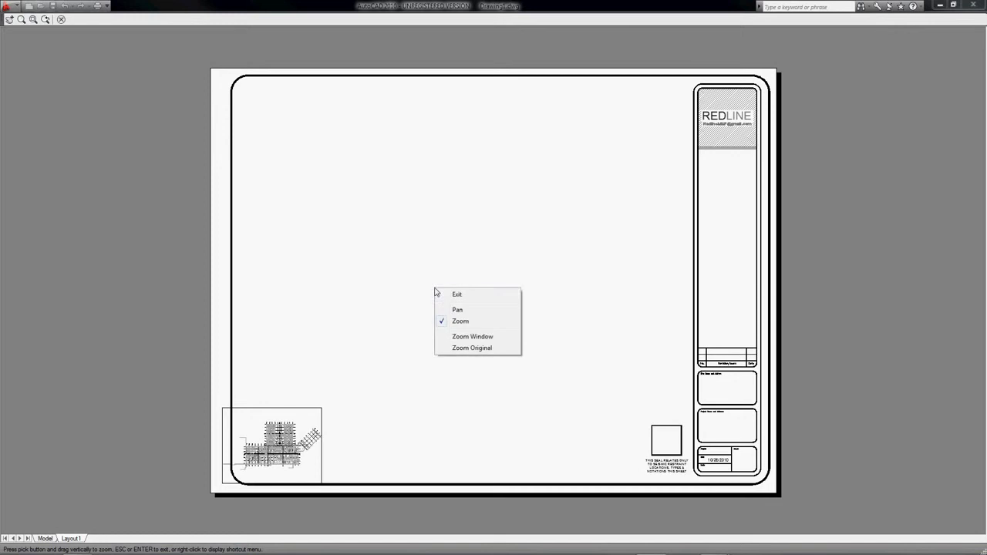
click(459, 296)
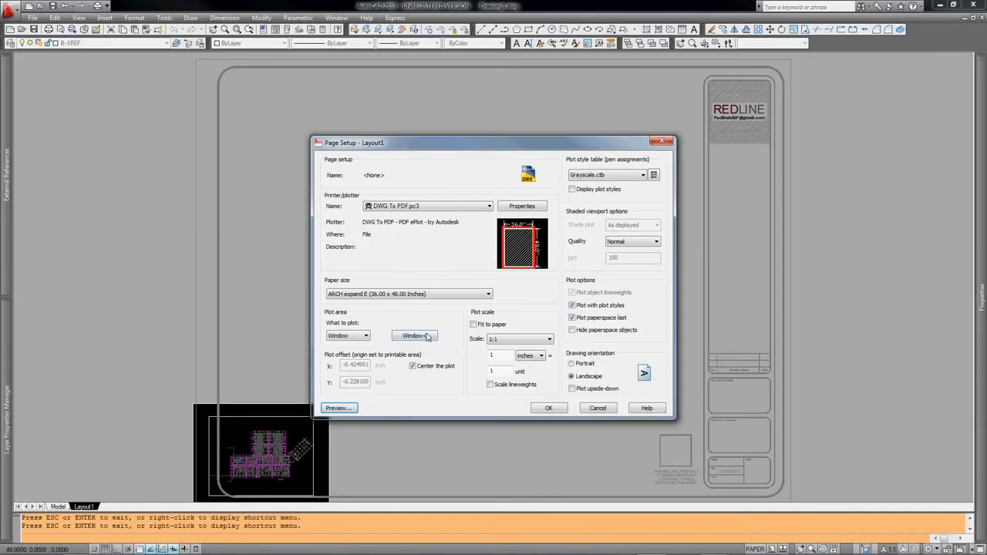
click(546, 409)
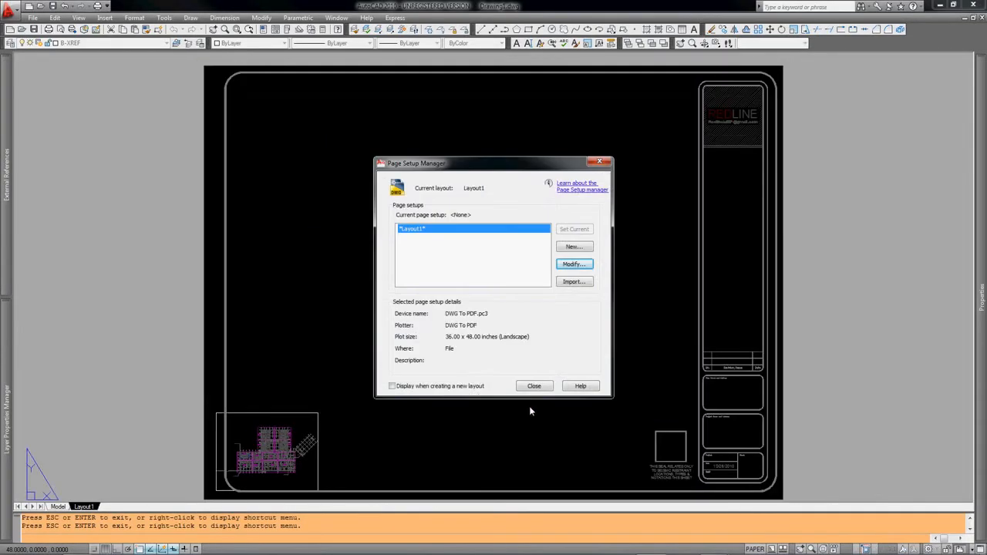
click(534, 386)
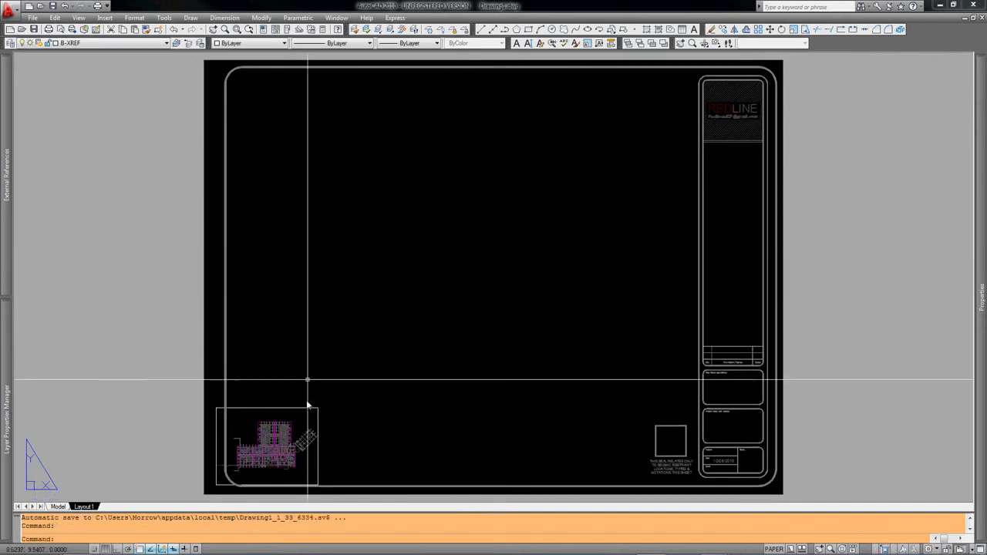
Erase the small default viewport at the lower corner of the title border sheet
text(E)
key(Return)
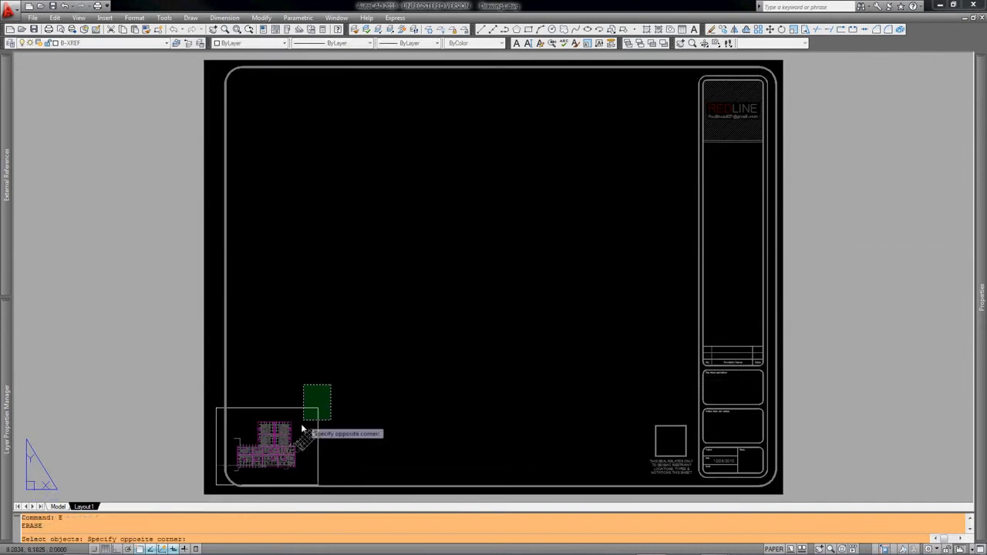
click(301, 429)
key(Return)
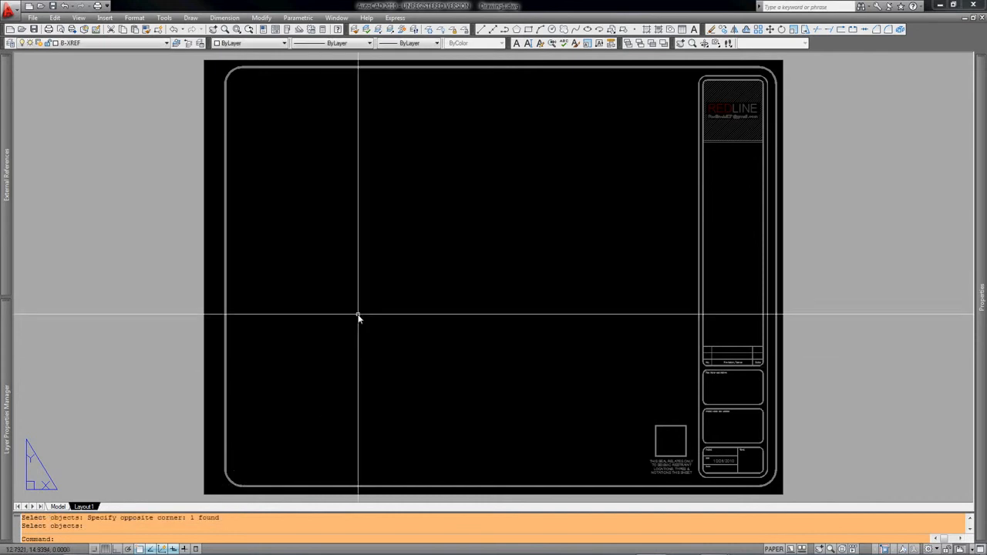
Make NOPLOT the current layer and create a large rectangular viewport with MVIEW inside the border, beside the title block
click(93, 43)
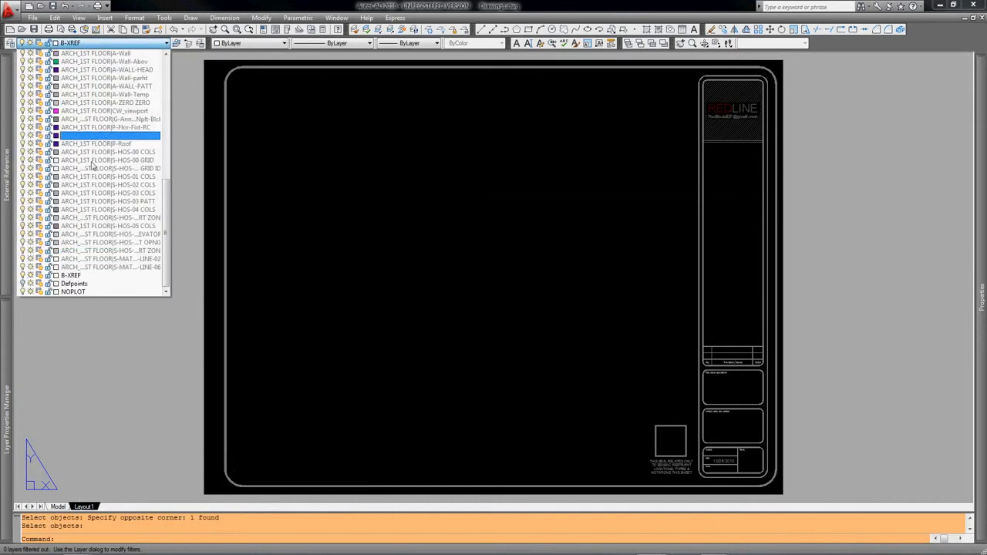
click(74, 293)
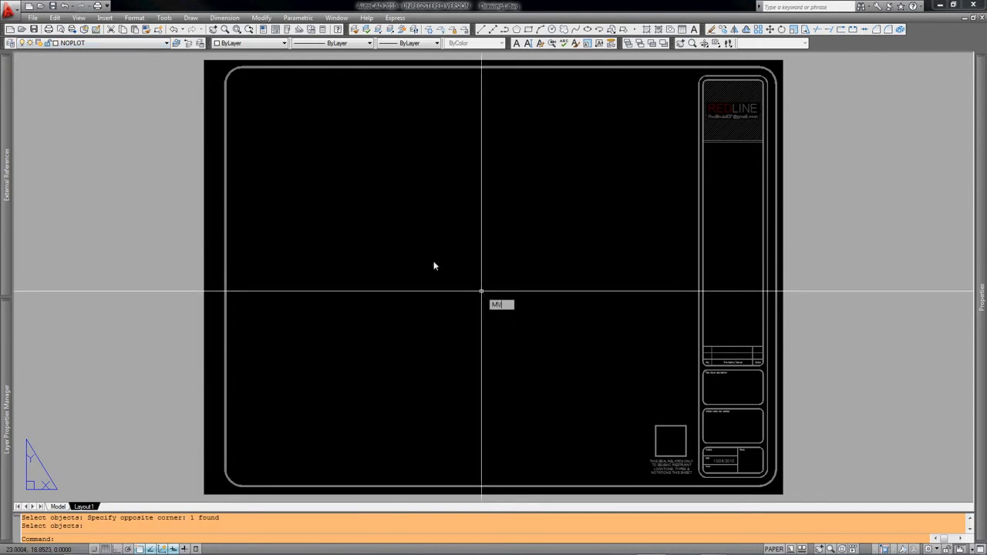
key(Return)
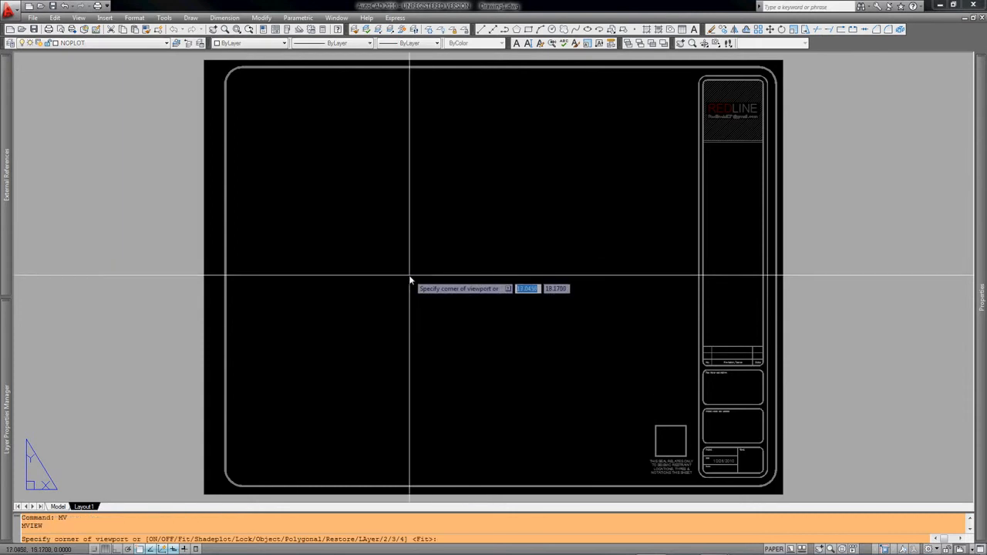
click(245, 413)
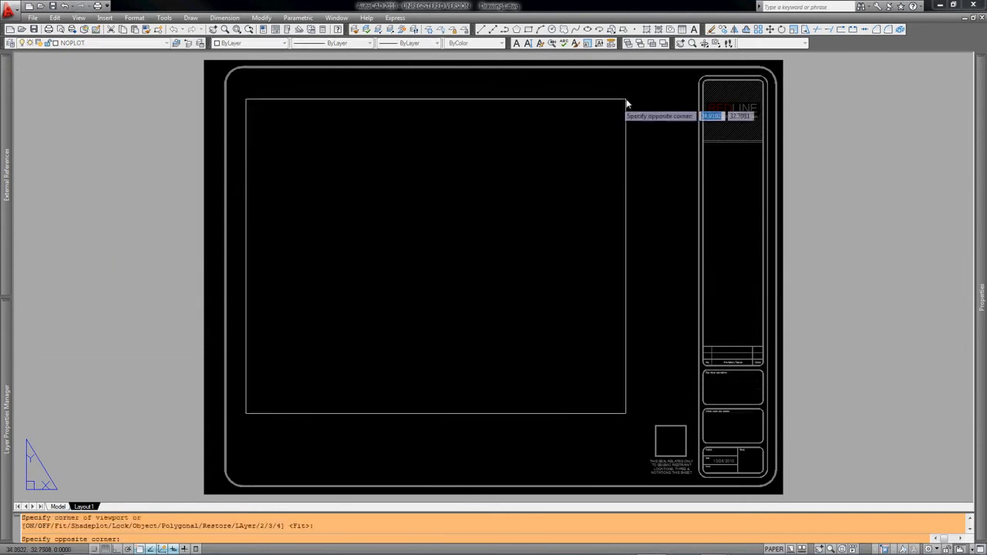
click(686, 82)
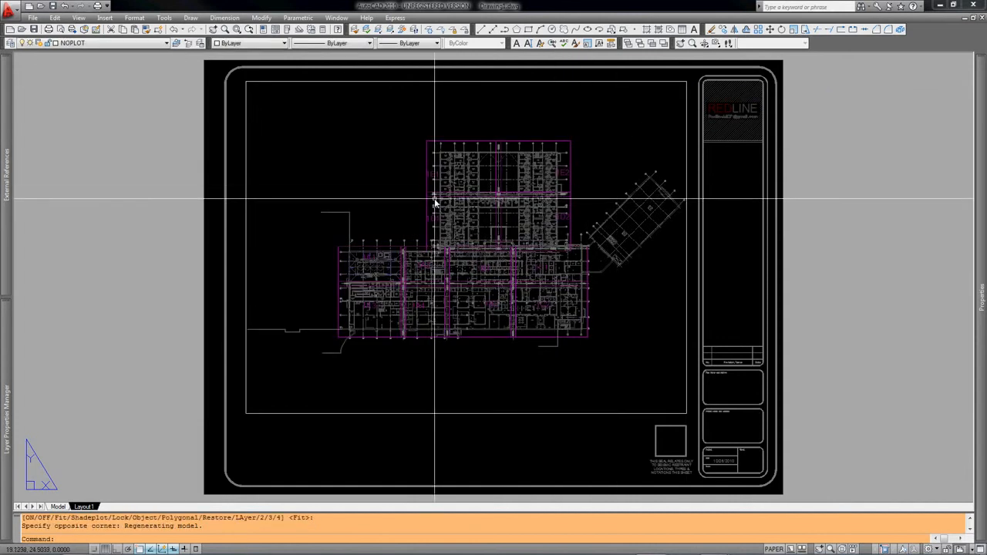
Set the scale of the floor plan viewport to 1/8" = 1'-0"
double_click(391, 199)
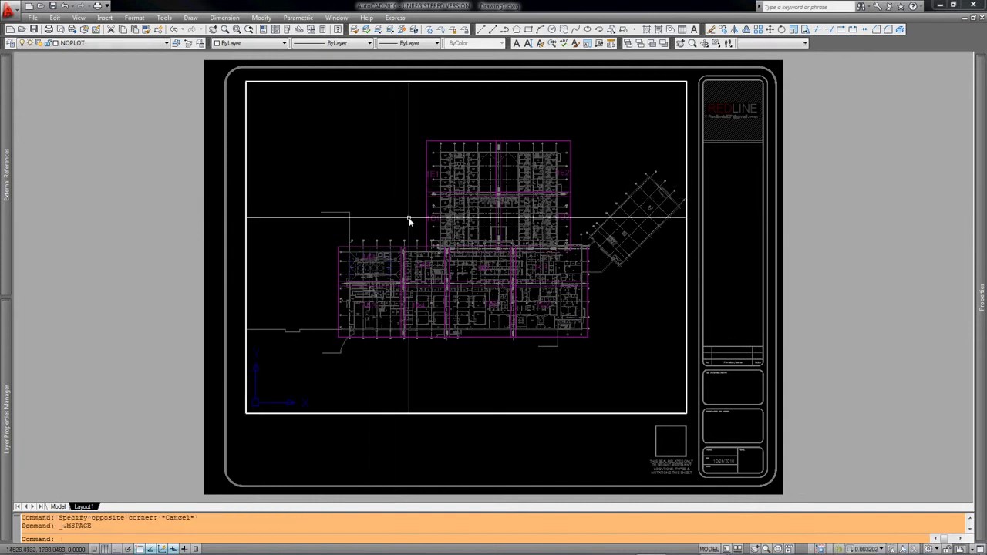
scroll(460, 233, up, 5)
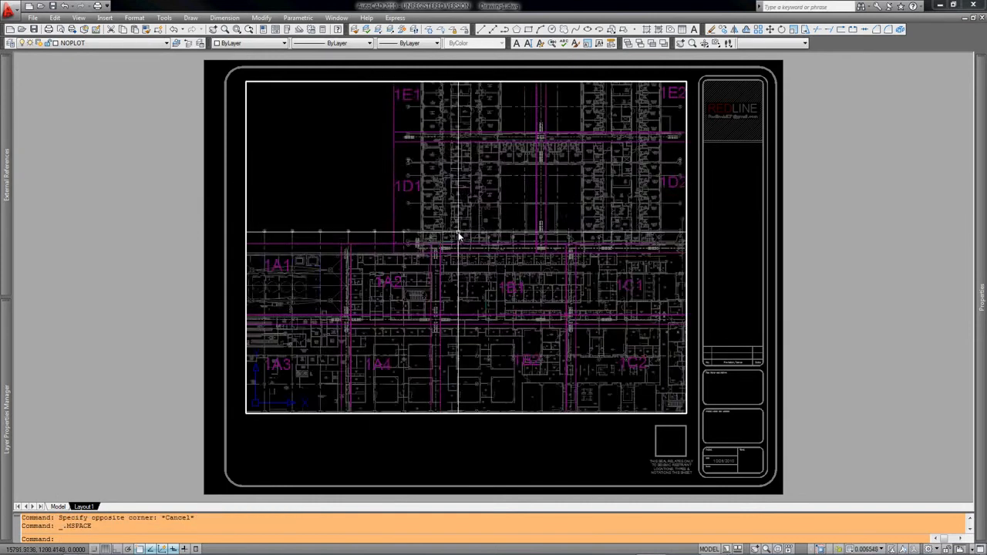
scroll(459, 235, up, 2)
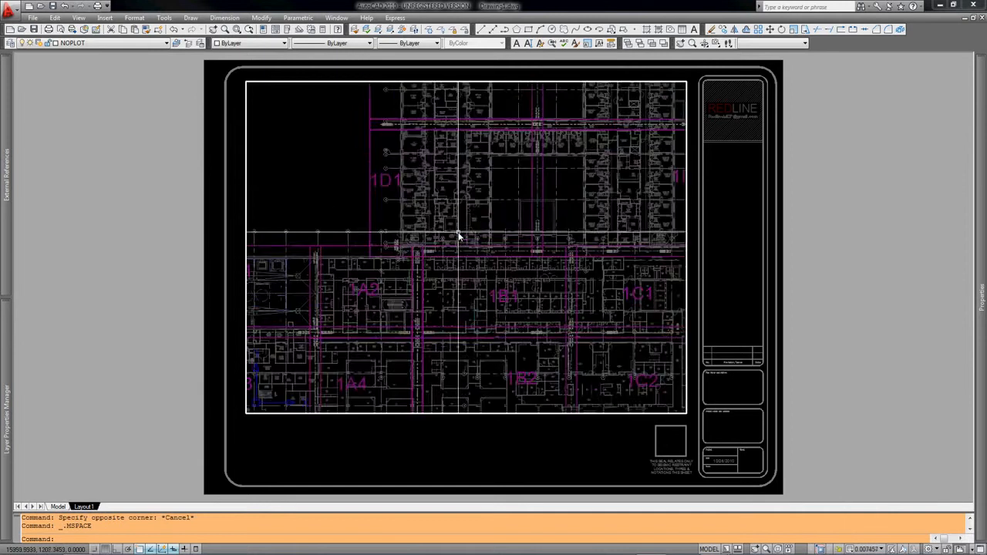
scroll(458, 235, down, 3)
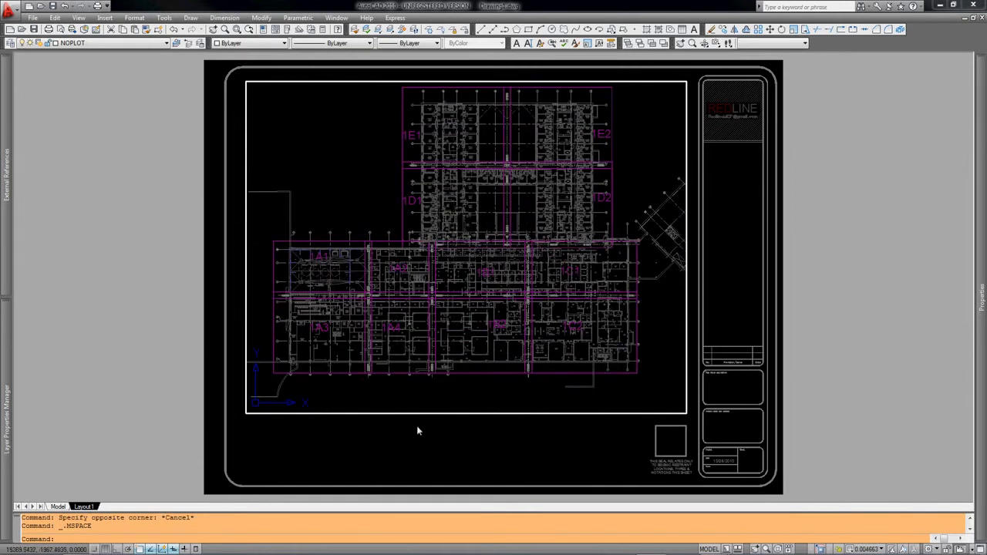
double_click(417, 426)
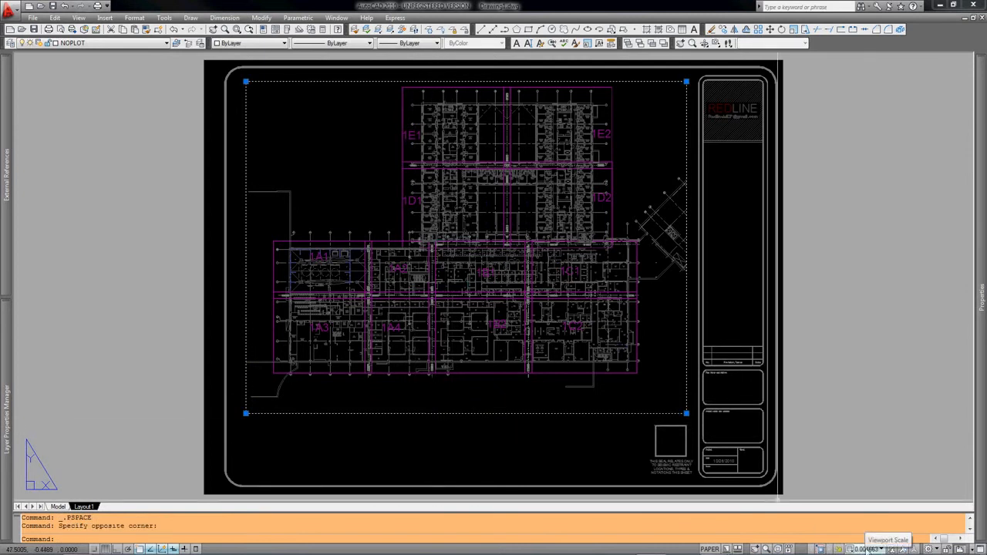
click(870, 549)
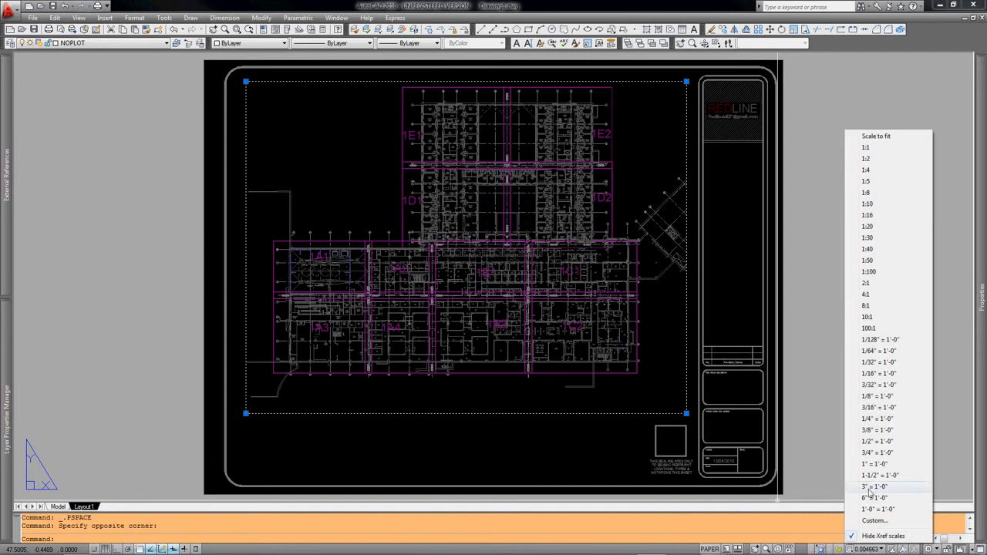
click(876, 396)
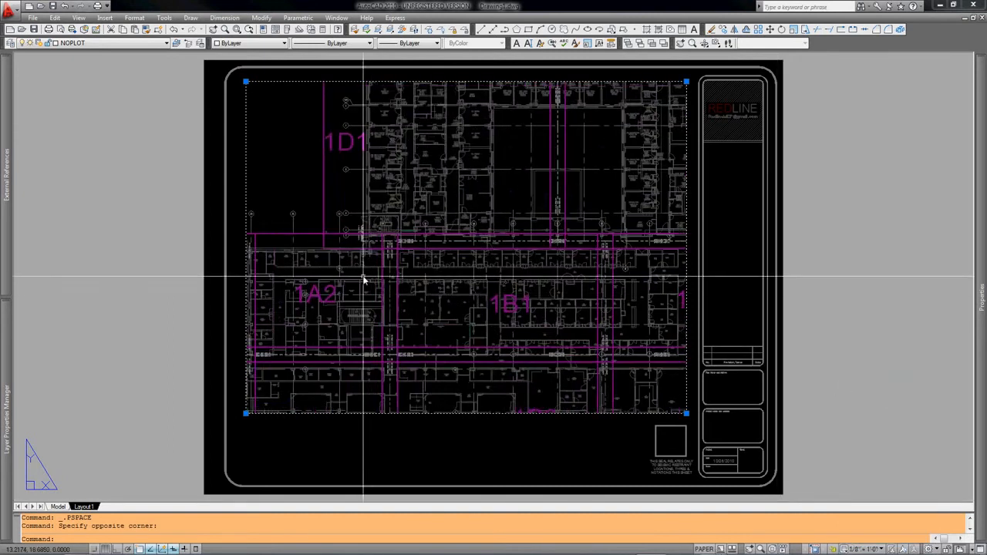
Reposition the floor plan inside the viewport to show areas 1A1, 1A2, 1A3 and 1A4, and return to paper space
double_click(366, 275)
mouse_move(291, 312)
middle_down()
mouse_move(352, 216)
mouse_move(391, 181)
mouse_move(441, 205)
mouse_move(491, 202)
middle_up()
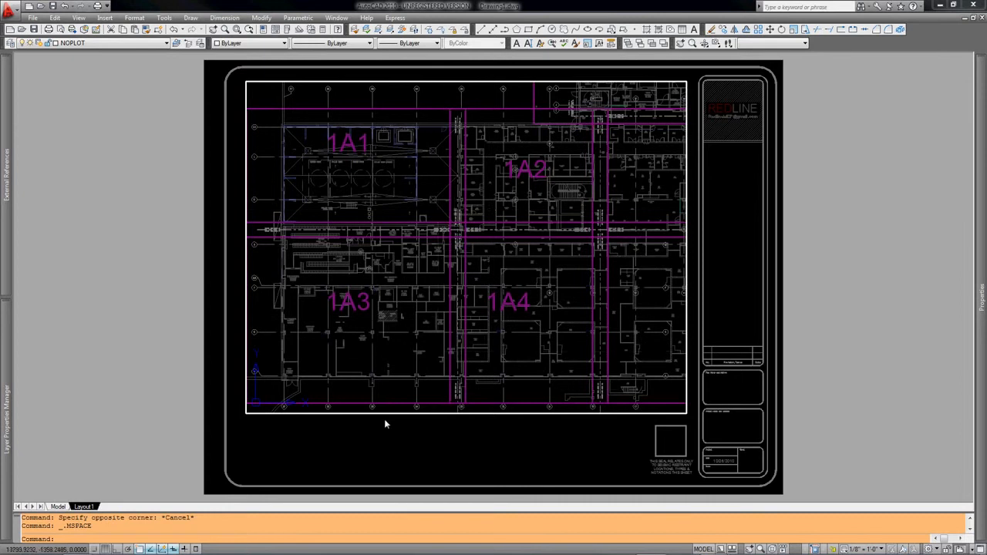
double_click(370, 438)
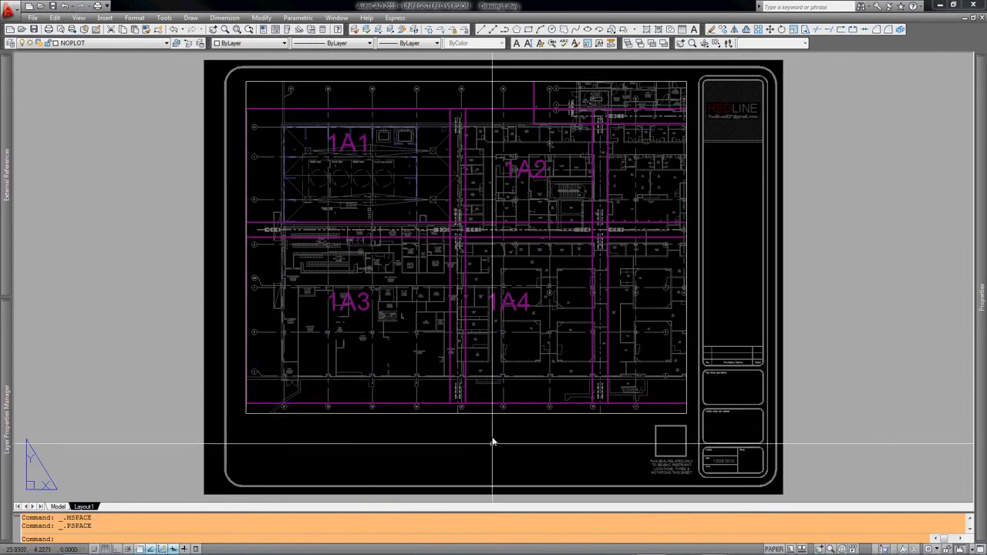
Fine-tune the floor plan's position inside the viewport by panning in model space, and return to paper space
click(469, 222)
double_click(515, 270)
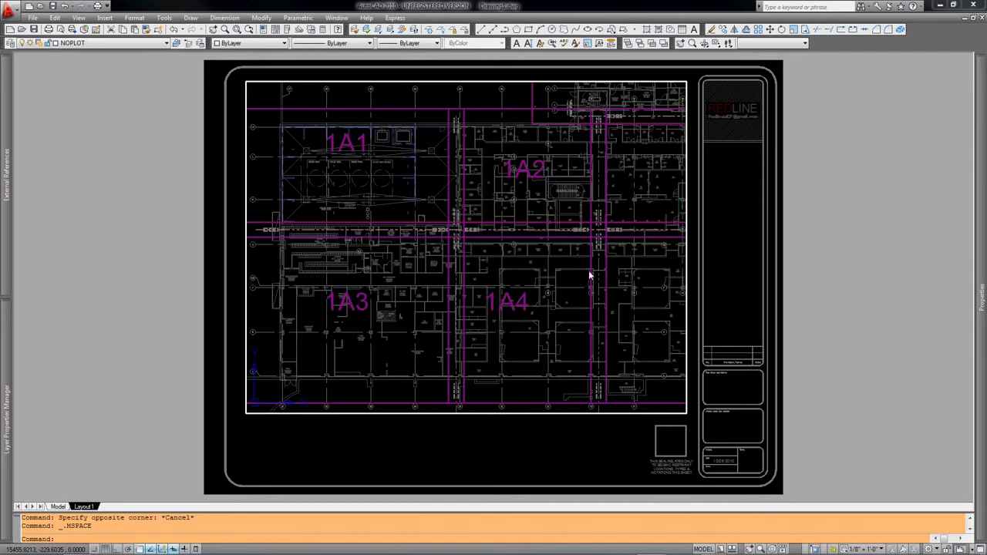
mouse_move(591, 280)
middle_down()
mouse_move(414, 262)
mouse_move(533, 288)
mouse_move(386, 286)
mouse_move(359, 260)
mouse_move(422, 291)
mouse_move(315, 298)
mouse_move(147, 287)
mouse_move(340, 315)
mouse_move(534, 315)
mouse_move(575, 314)
mouse_move(557, 286)
mouse_move(594, 282)
mouse_move(586, 281)
mouse_move(594, 291)
mouse_move(594, 279)
middle_up()
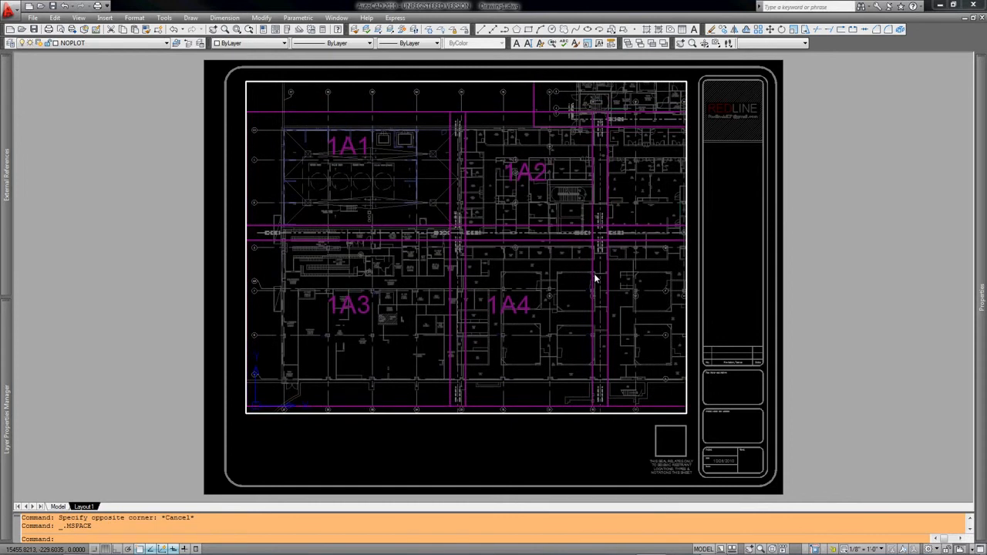
double_click(374, 464)
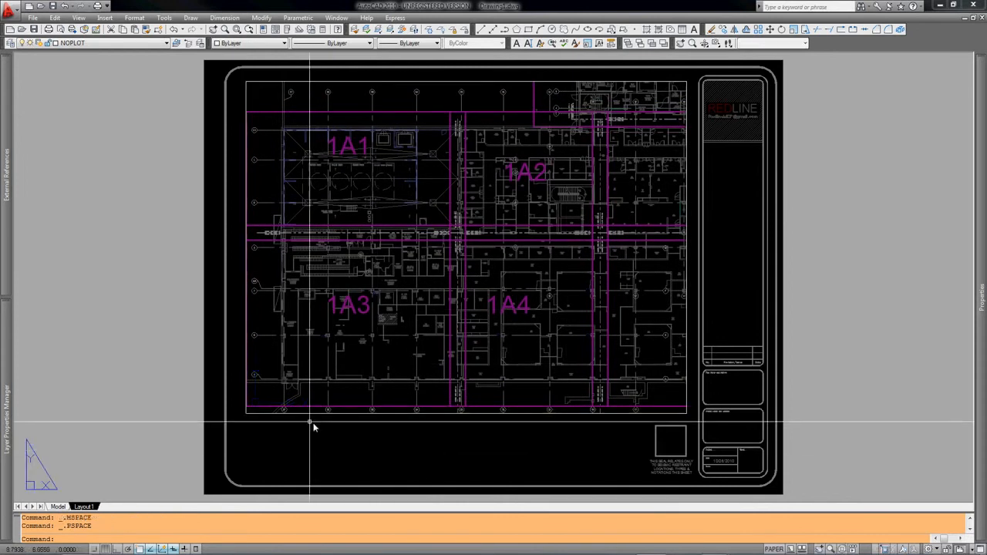
double_click(330, 328)
middle_drag(369, 282, 365, 279)
double_click(357, 431)
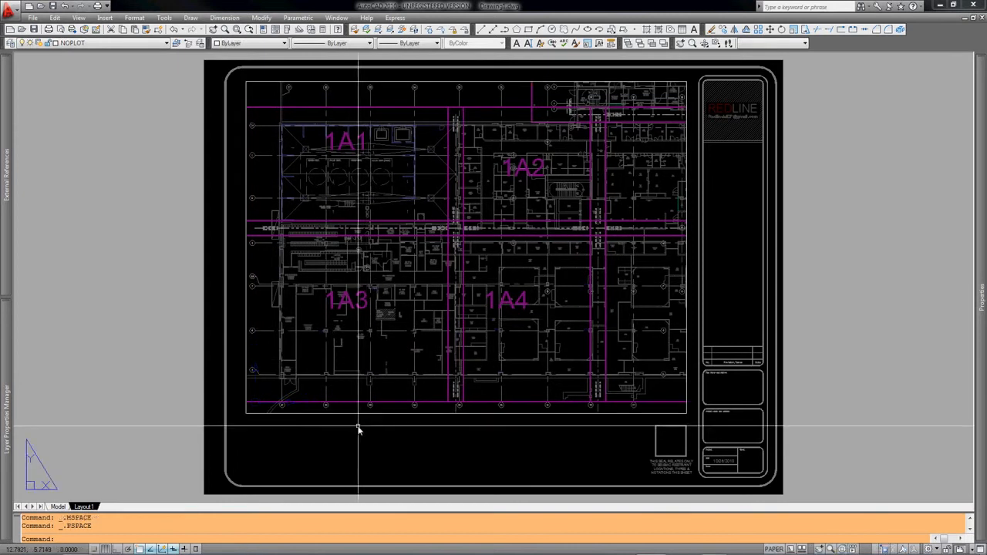
Narrow the viewport with Ortho on by stretching its title-block side in to just past areas 1A2 and 1A4
click(502, 414)
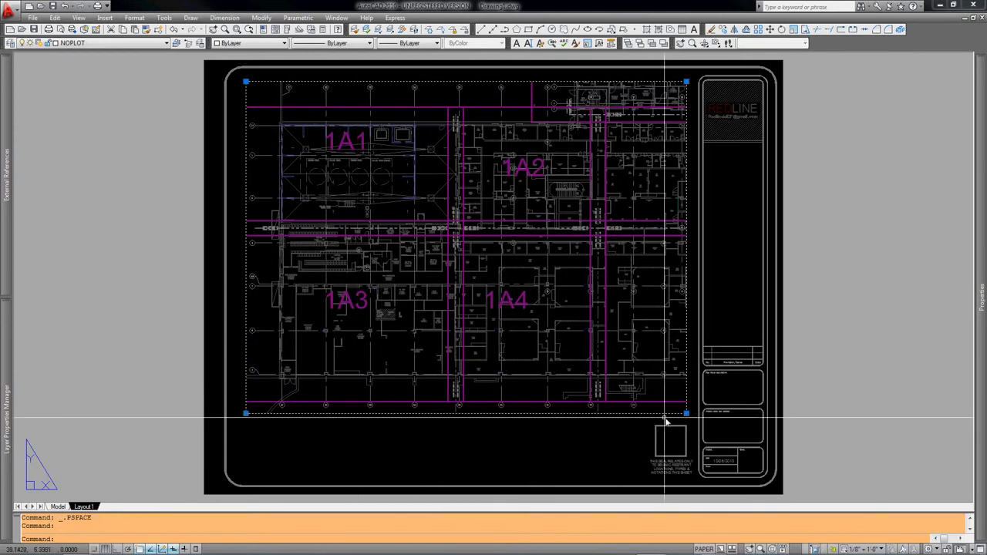
click(686, 415)
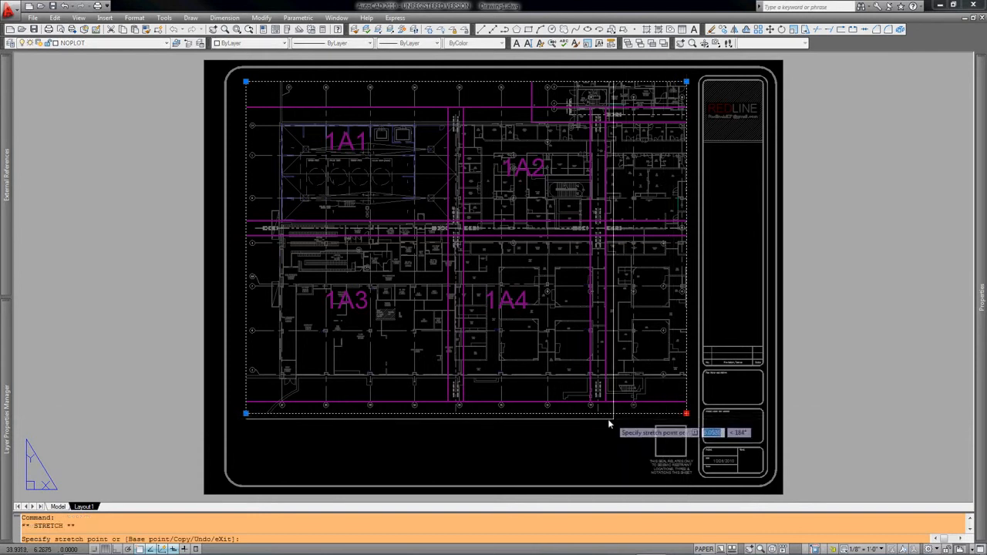
key(F8)
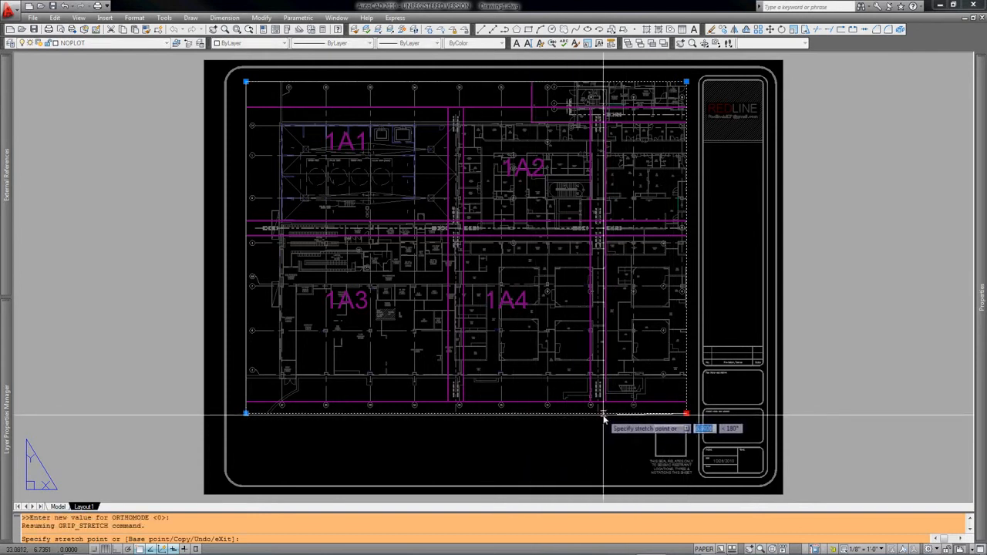
click(603, 417)
key(Escape)
key(Escape)
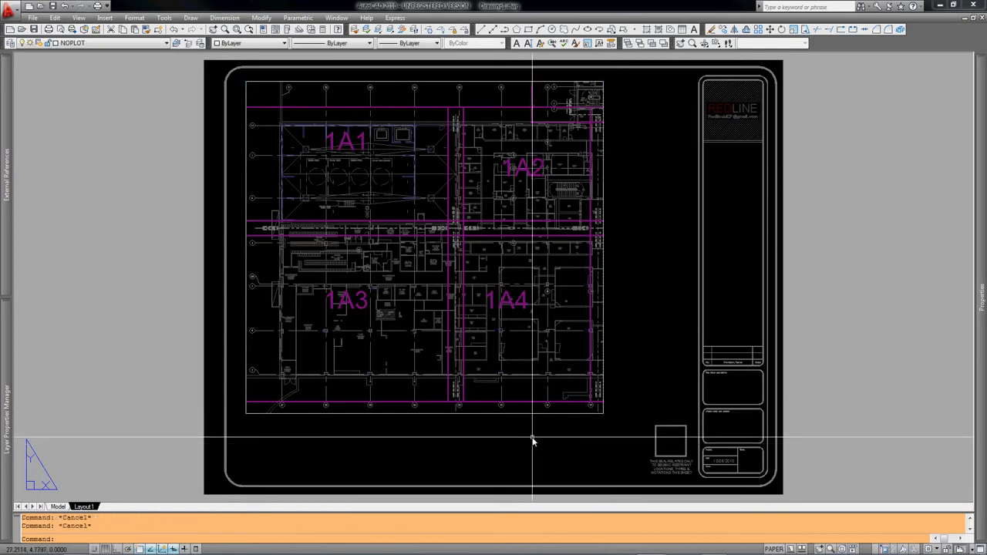
Move the narrowed viewport horizontally across the sheet until it sits beside the title block
text(m)
key(Return)
click(622, 405)
click(582, 419)
key(Return)
click(477, 446)
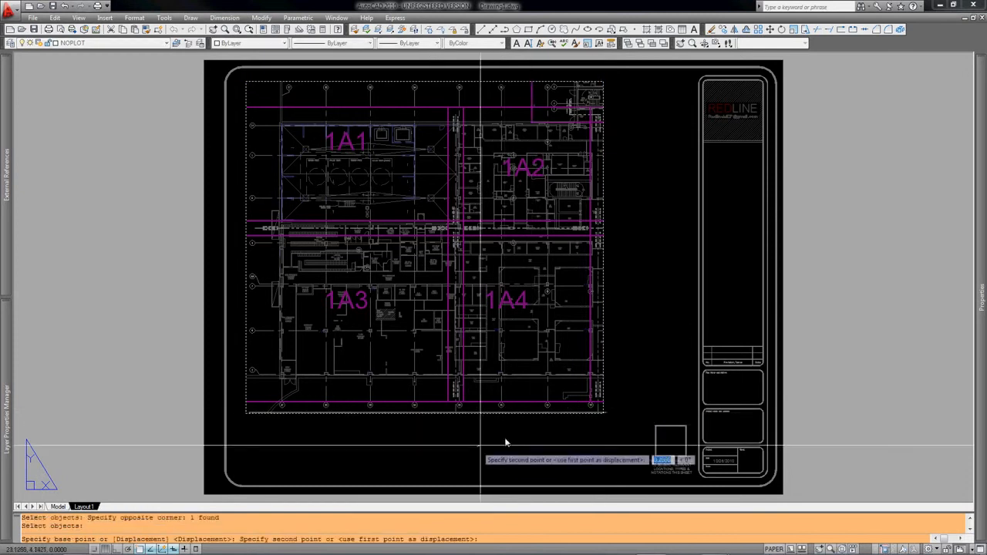
click(560, 453)
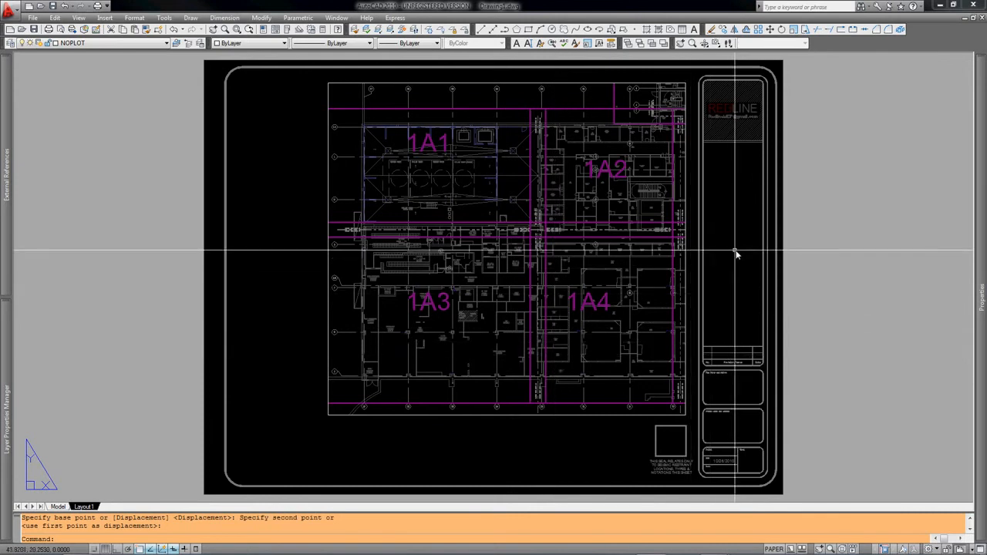
Make B-XREF the current layer and insert Border_txt.dwg exploded at 0,0,0 with a uniform scale of 1
click(78, 43)
click(80, 276)
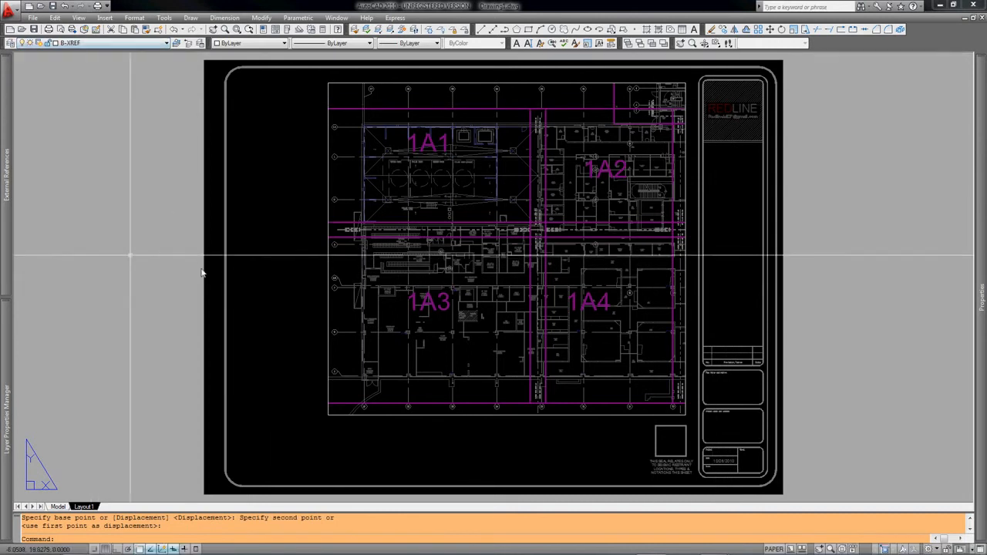
text(I)
key(Return)
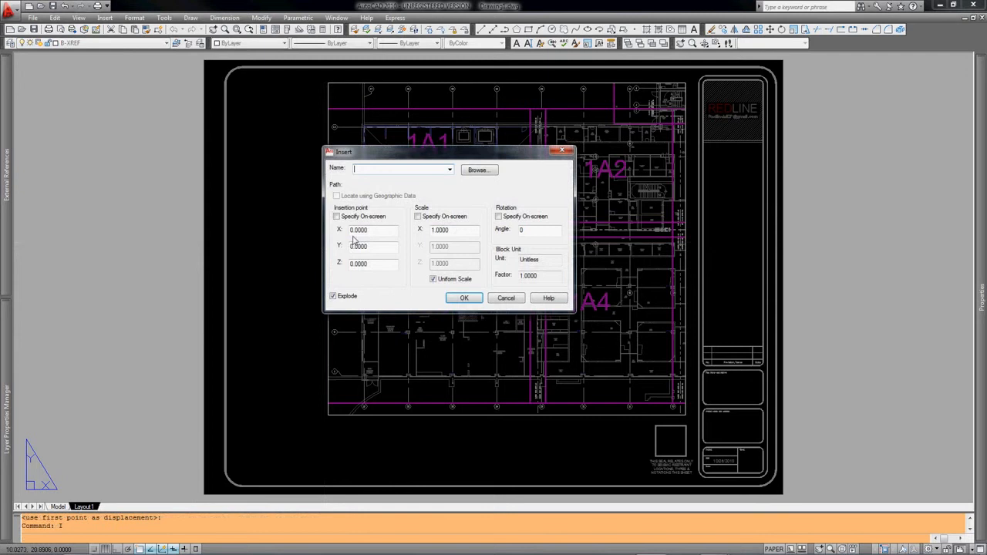
click(479, 170)
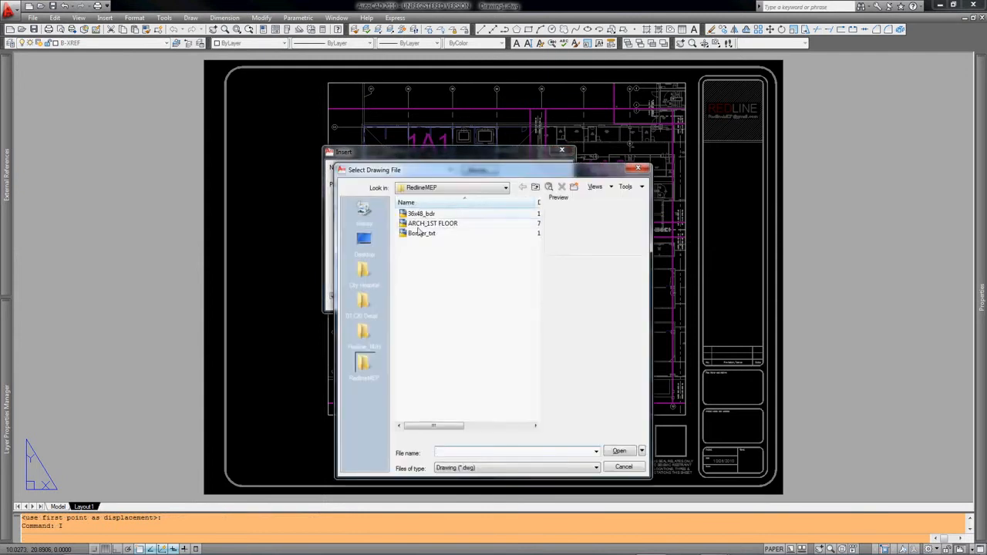
click(420, 233)
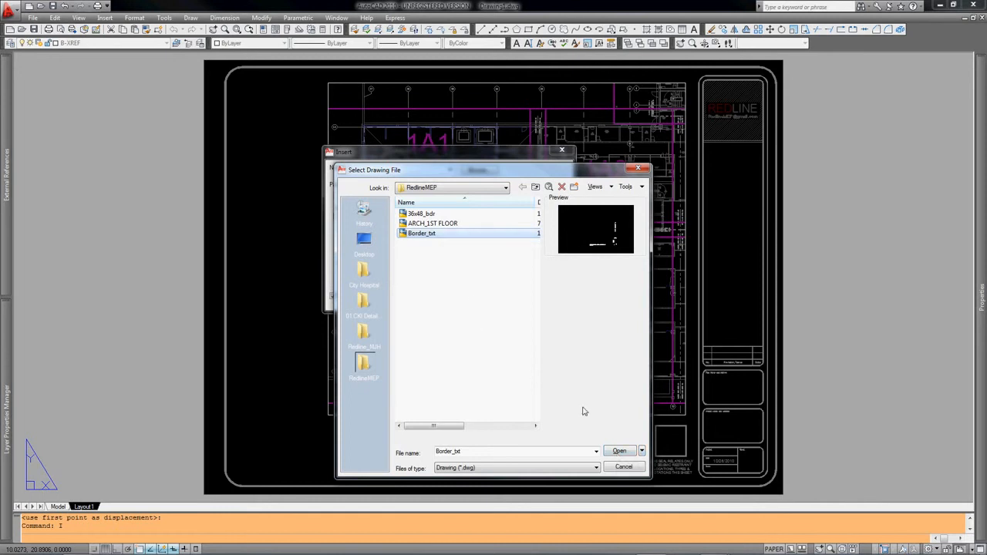
click(619, 451)
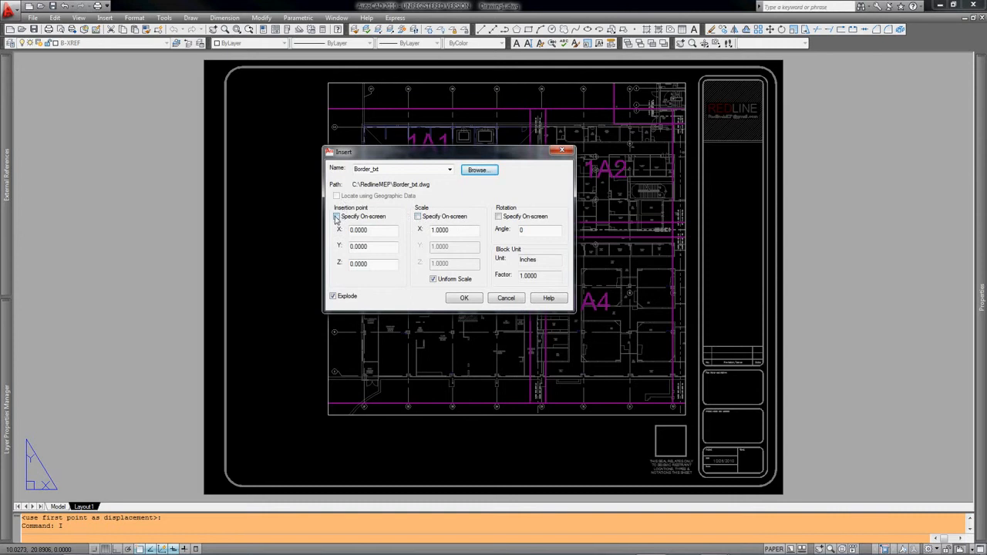
click(463, 298)
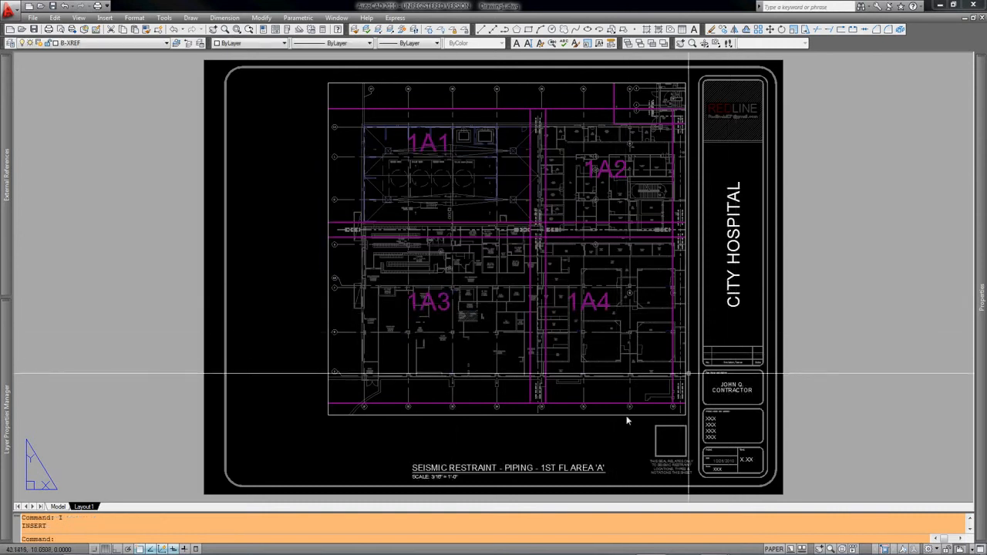
Move the SEISMIC RESTRAINT - PIPING - 1ST FL AREA 'A' title and its scale note directly under the viewport's lower-left corner
middle_drag(693, 441, 691, 413)
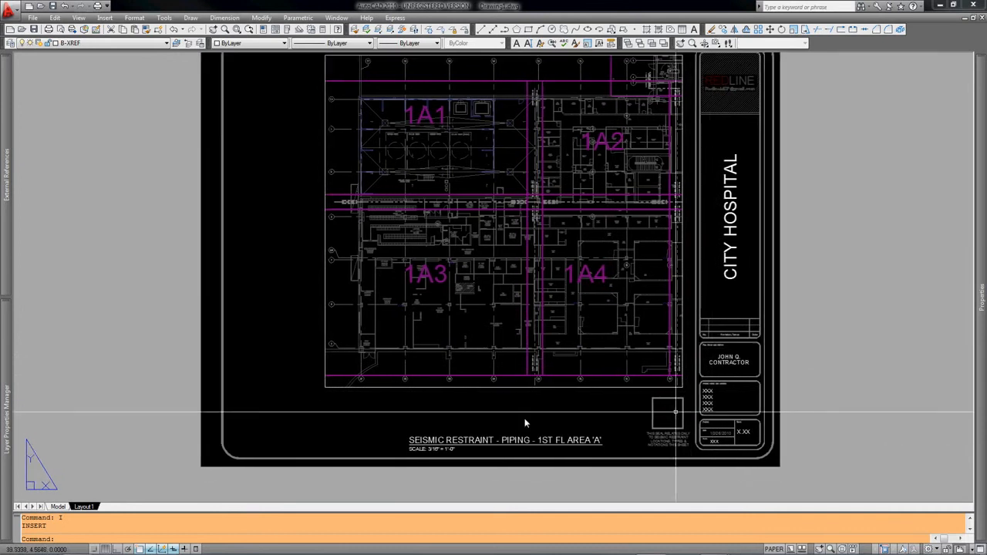
text(M)
key(Return)
click(432, 418)
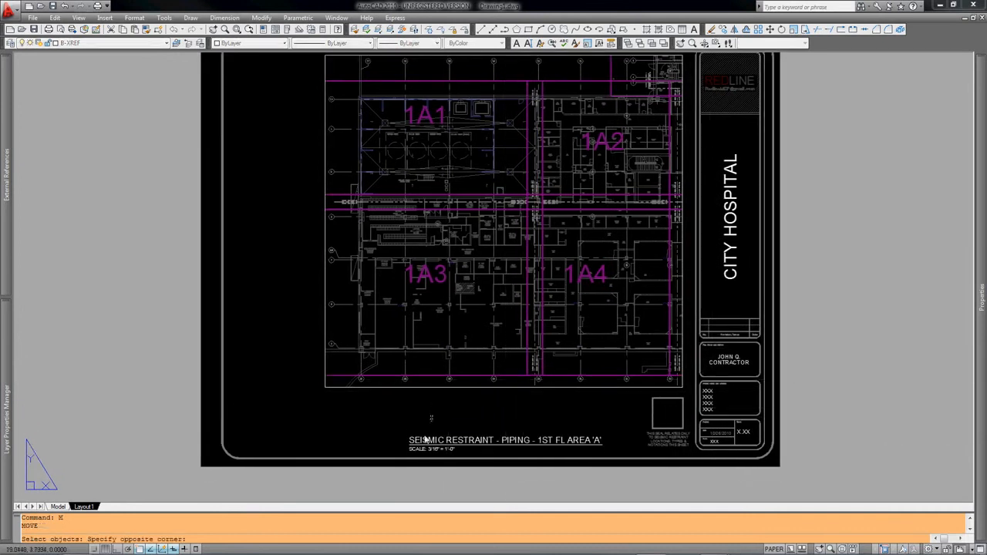
click(411, 451)
key(Return)
click(401, 447)
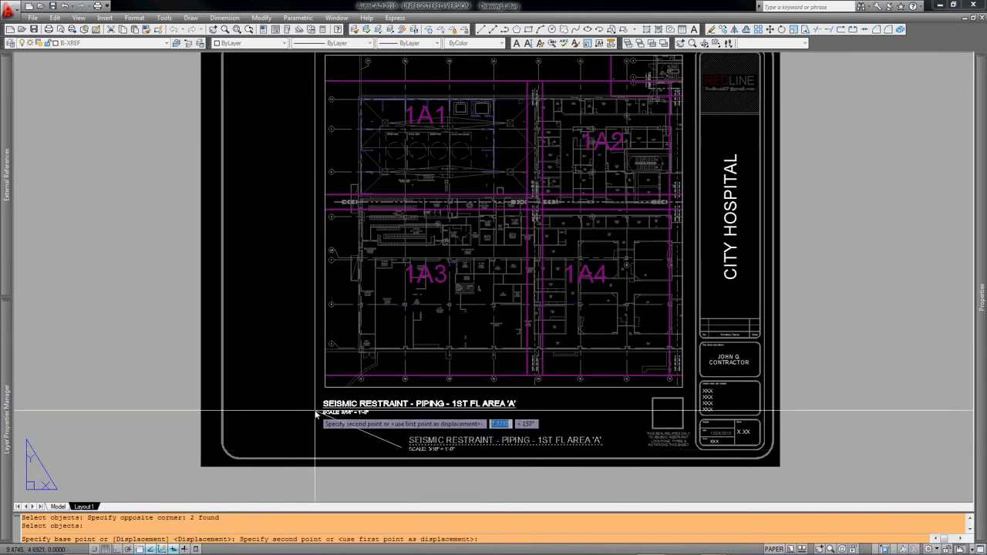
click(316, 408)
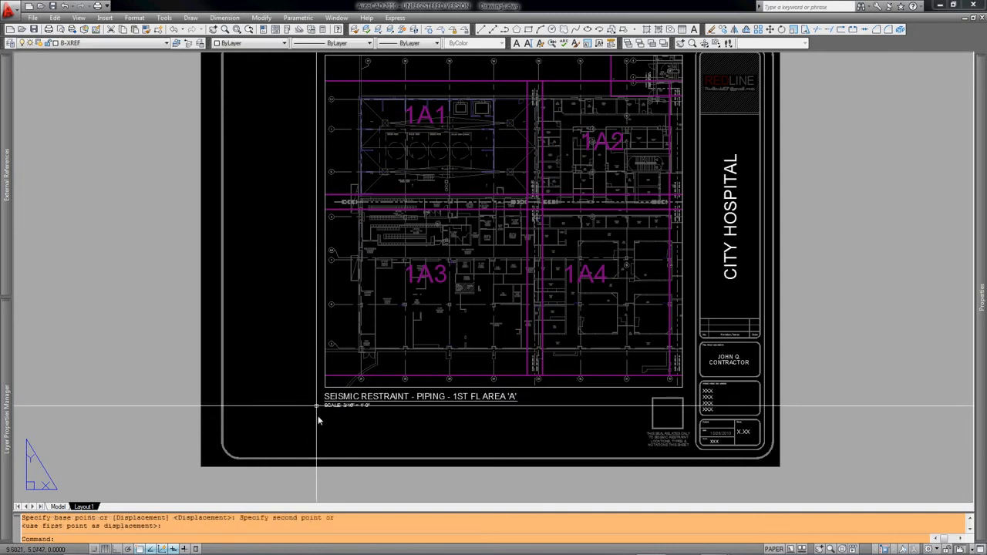
Nudge the drawing title and scale note slightly so they line up with the viewport's left edge
text(m)
key(Return)
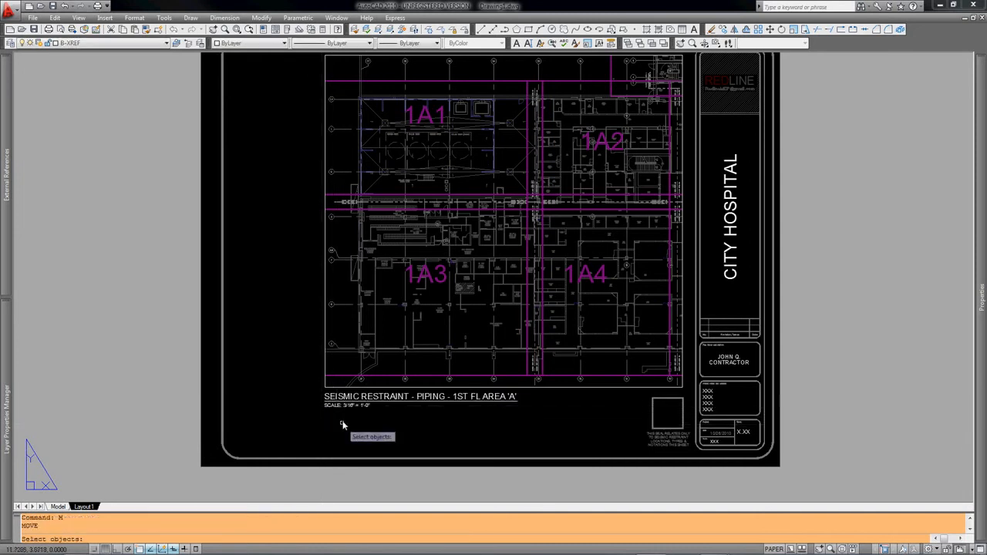
click(342, 423)
click(331, 398)
key(Return)
click(321, 431)
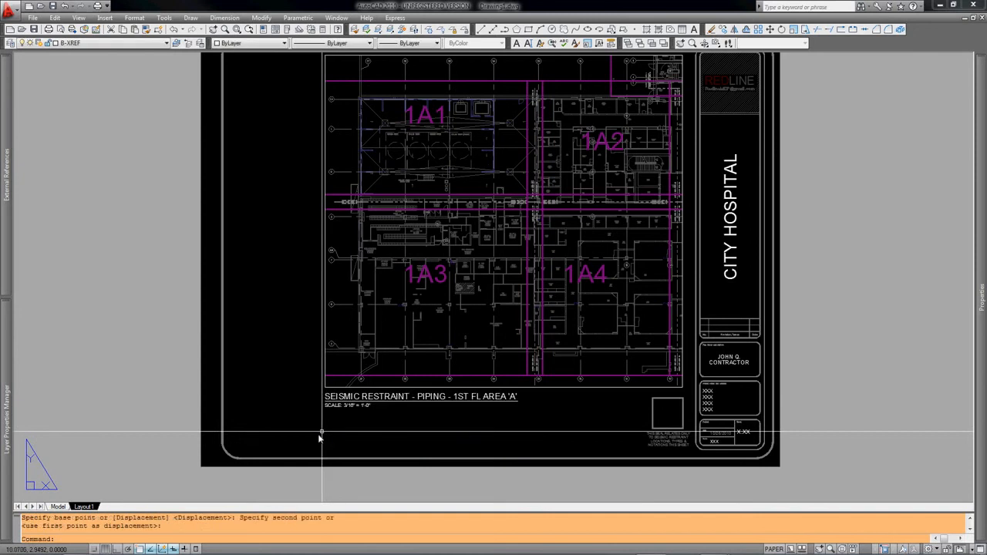
click(322, 437)
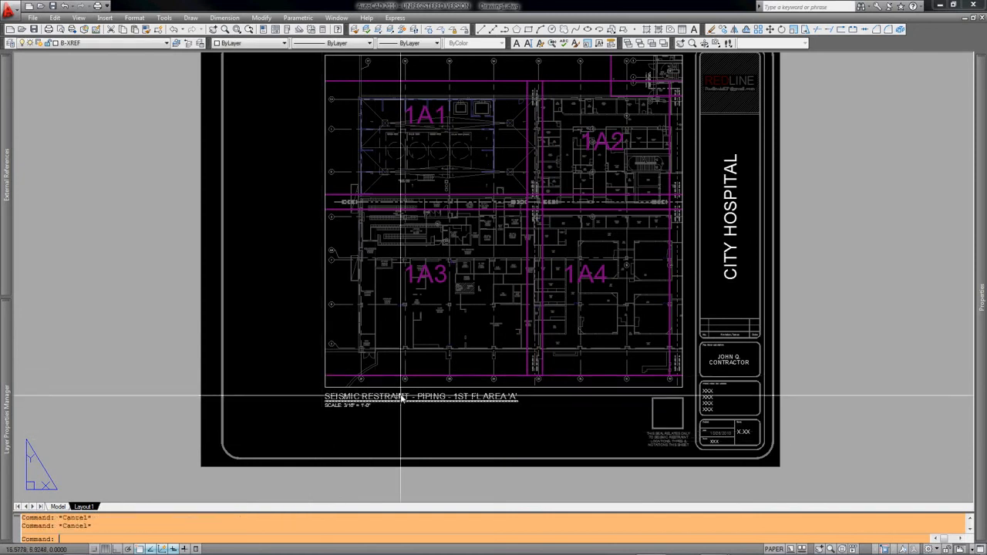
middle_drag(452, 319, 456, 338)
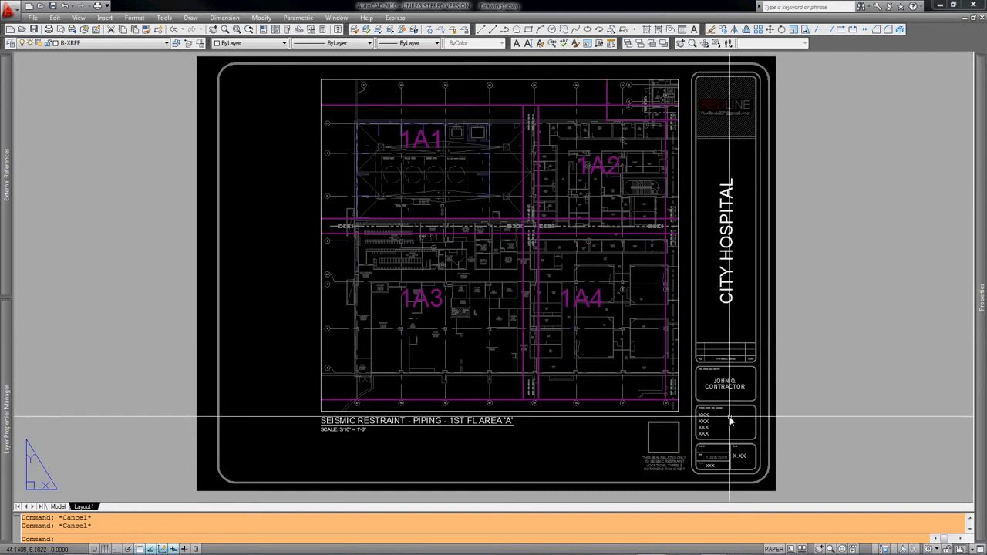
Change the scale note under the drawing title to read SCALE: 1/8" = 1'-0"
click(326, 430)
double_click(345, 431)
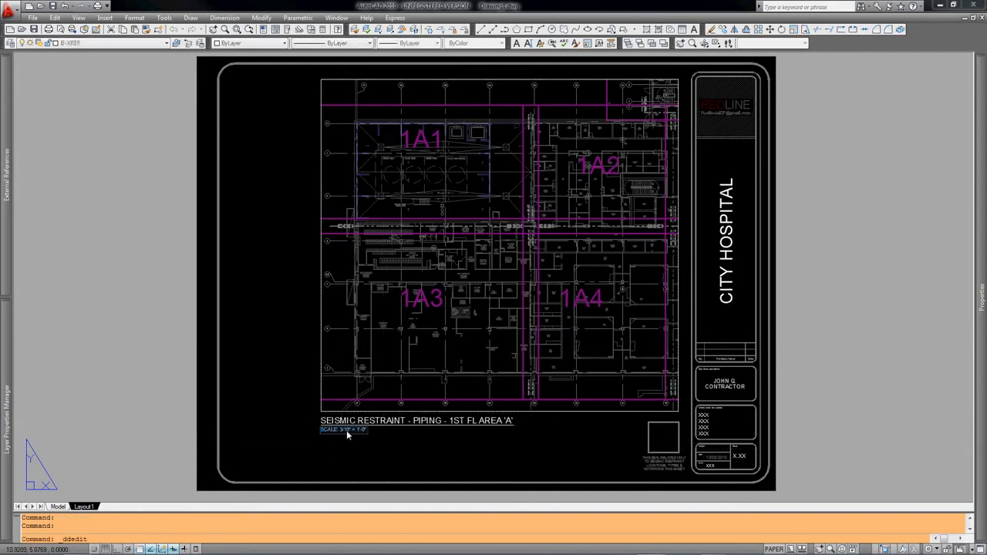
key(Right)
key(BackSpace)
key(BackSpace)
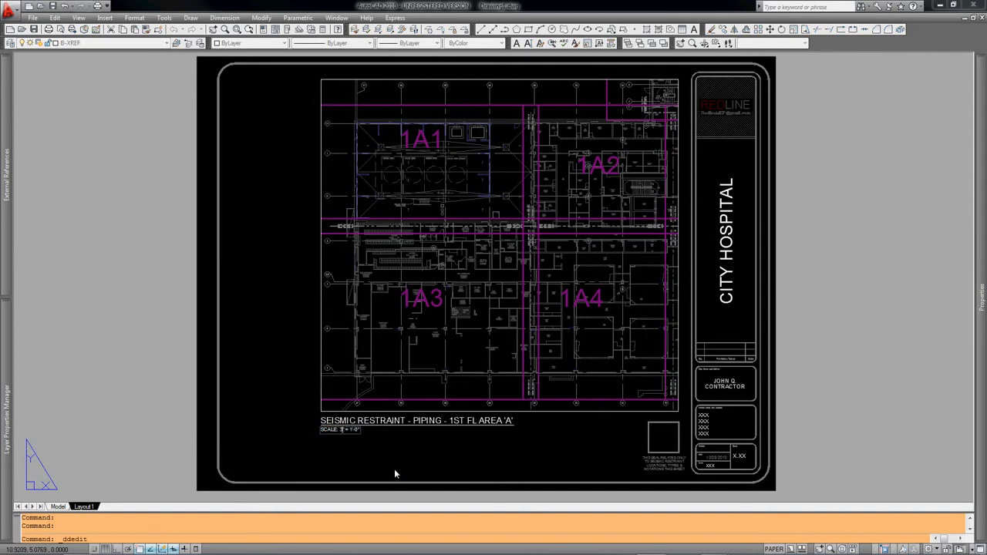
key(BackSpace)
text(1/8)
key(Return)
key(Return)
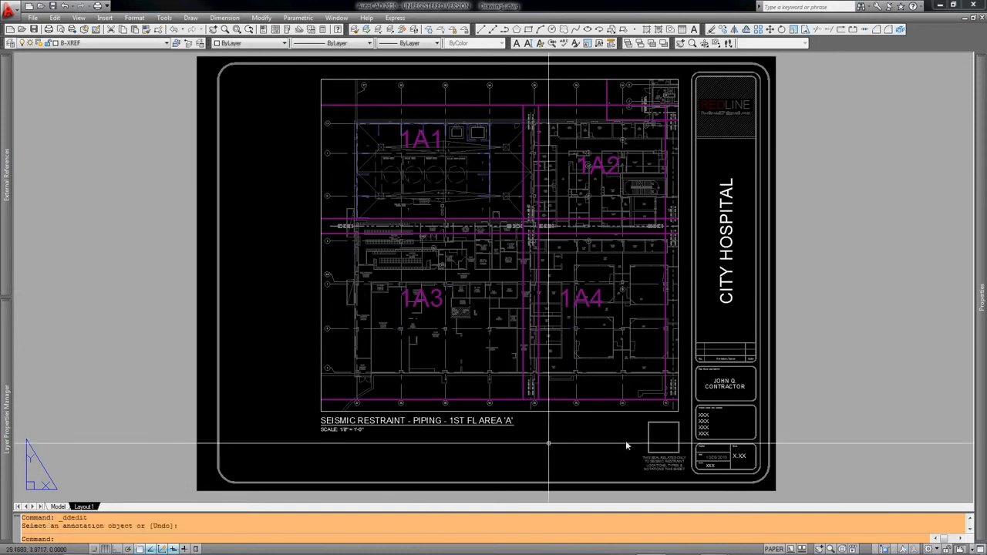
Replace the X.XX sheet number placeholder in the title block with M 101
double_click(739, 456)
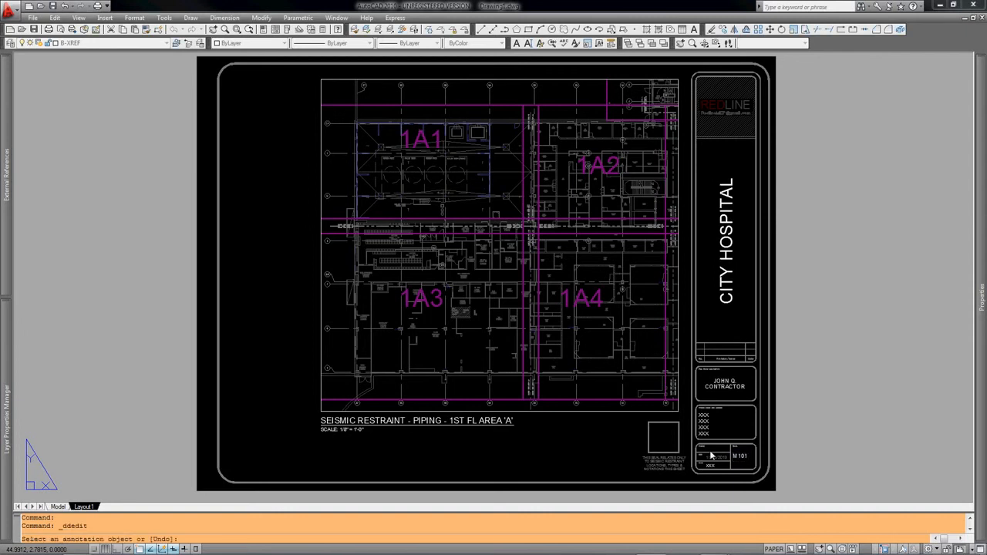
key(Return)
key(Return)
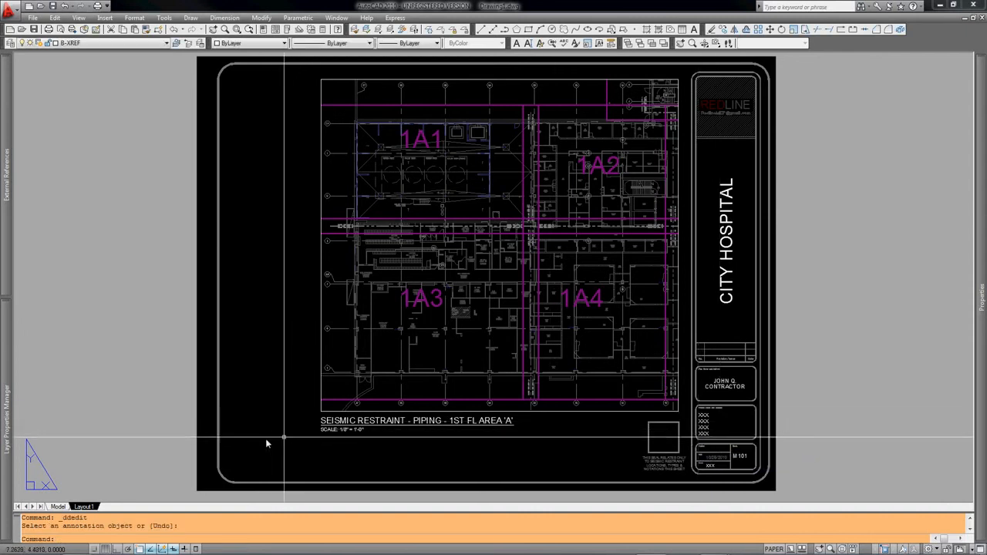
Rename Layout1 as M101
right_click(89, 506)
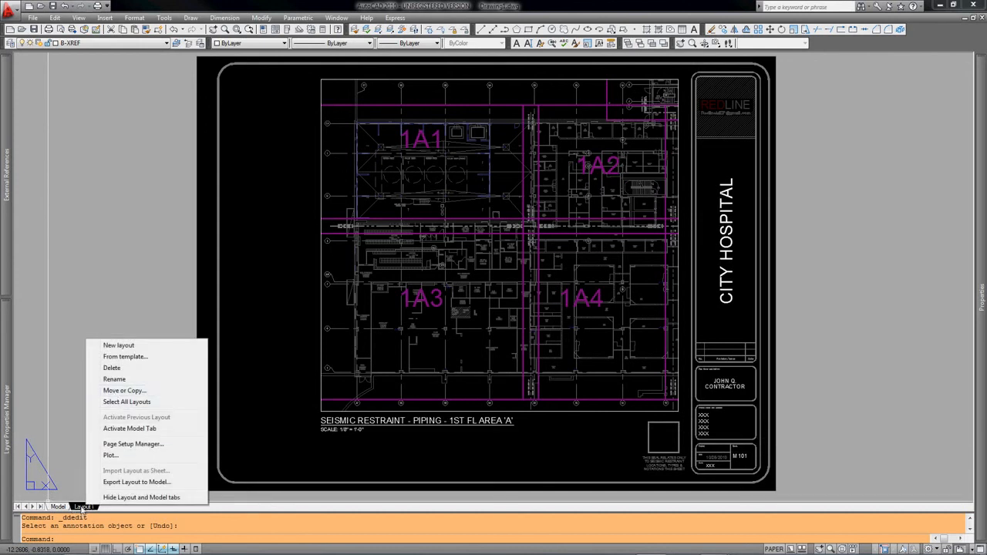
click(114, 379)
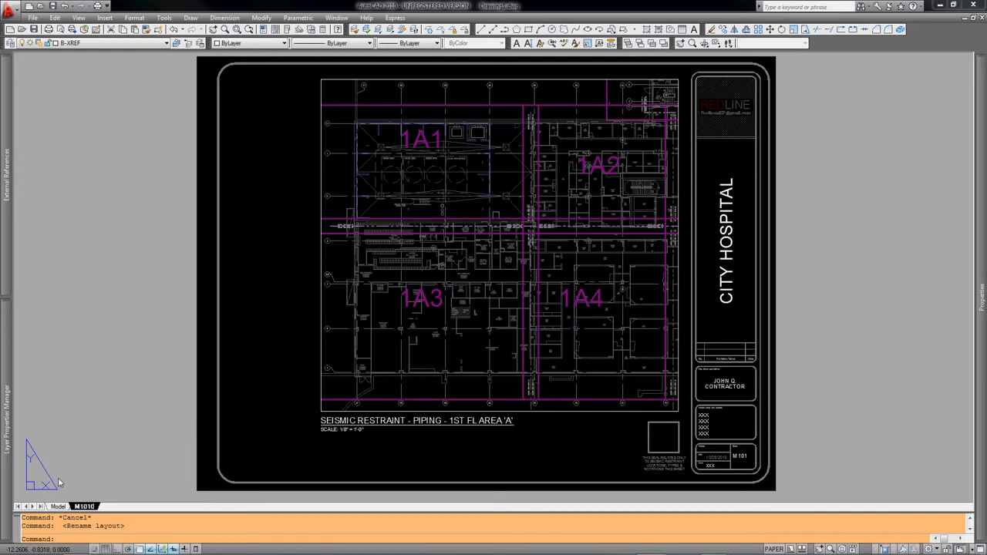
text(M101)
key(Return)
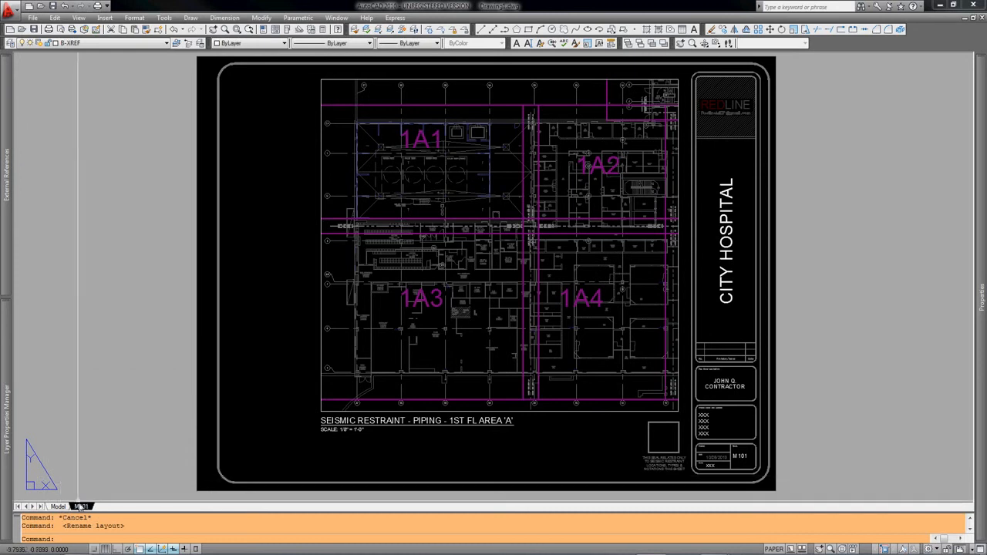
Create a copy of the M101 layout at the end of the layout list
right_click(82, 506)
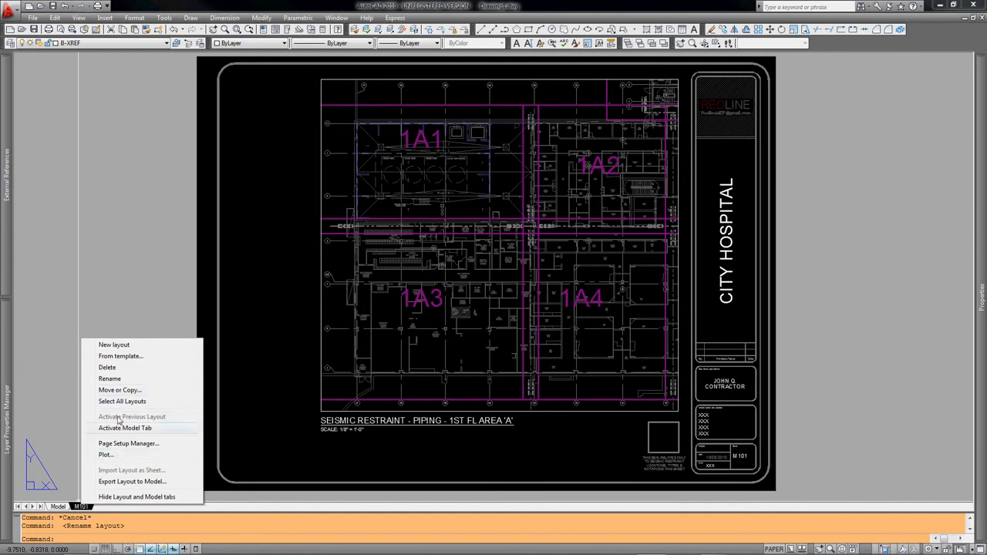
click(118, 390)
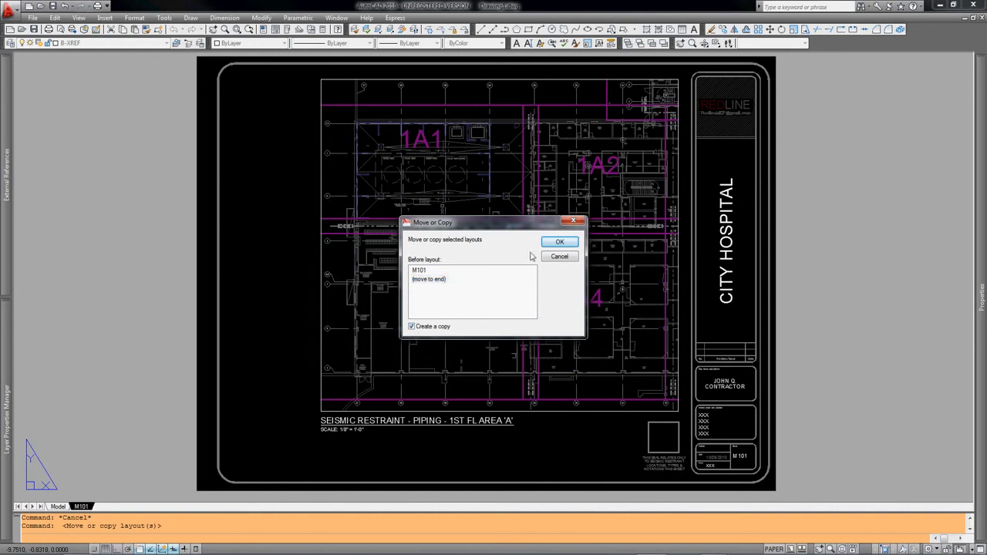
click(557, 243)
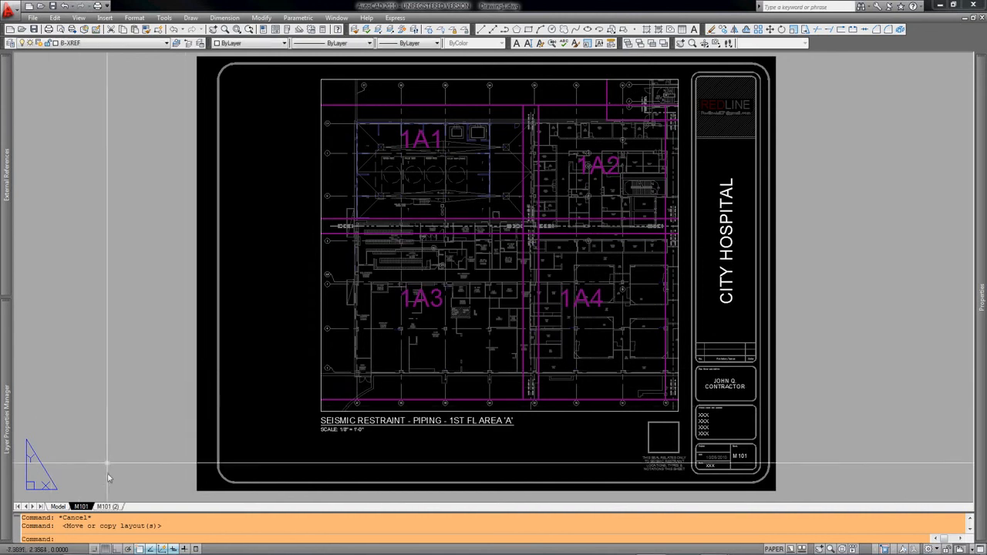
On the copied layout M101 (2), change the title block's sheet number to M 102
click(109, 506)
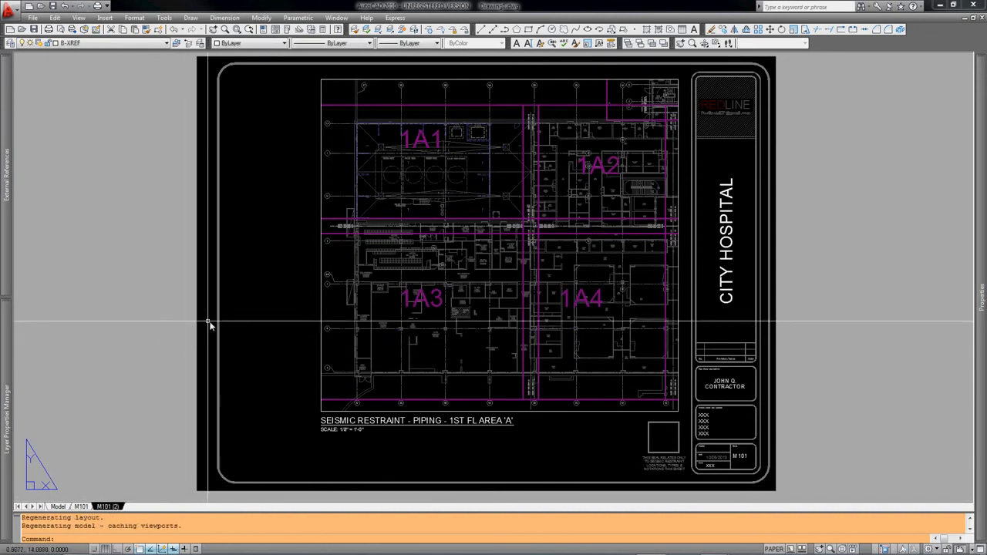
click(400, 428)
key(Escape)
key(Escape)
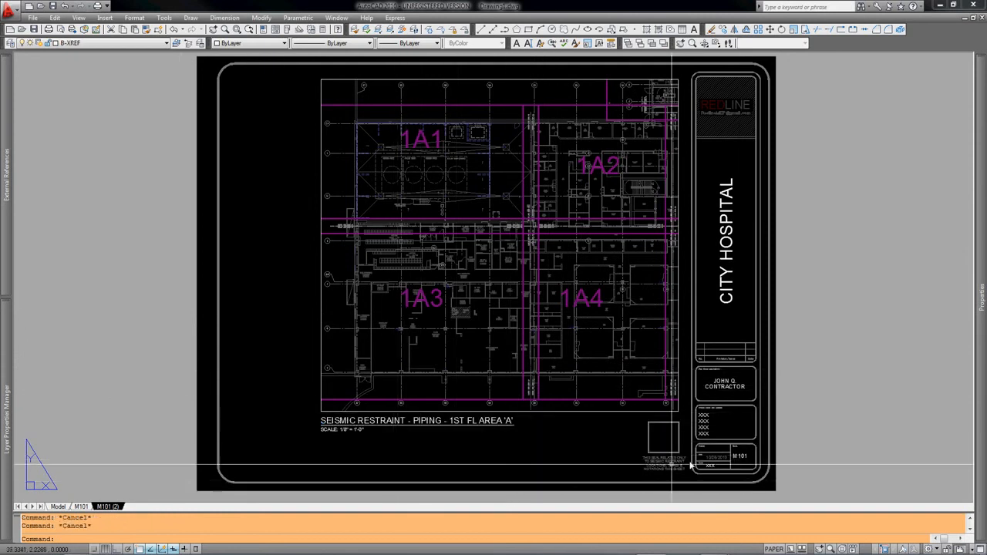
double_click(740, 459)
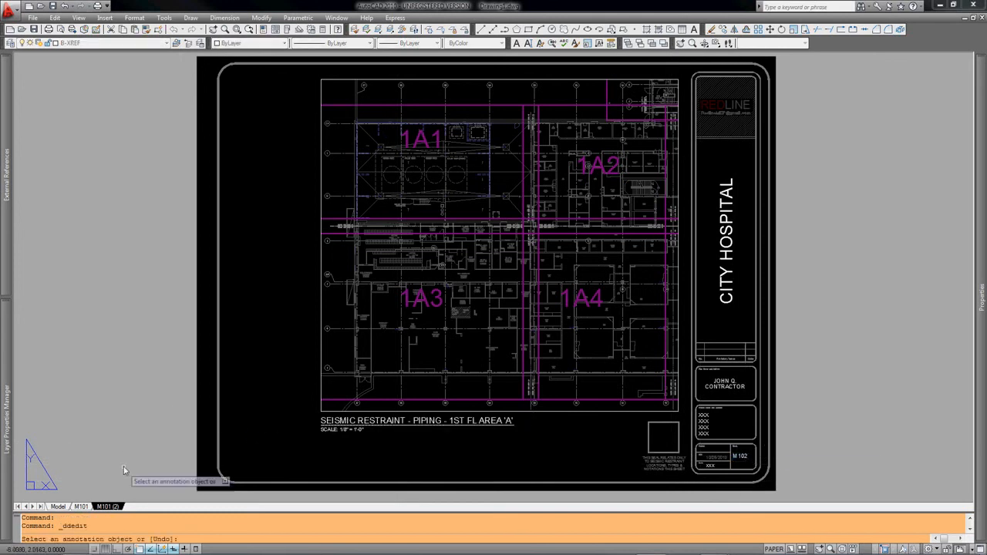
Rename the copied layout M101 (2) as M102
right_click(114, 506)
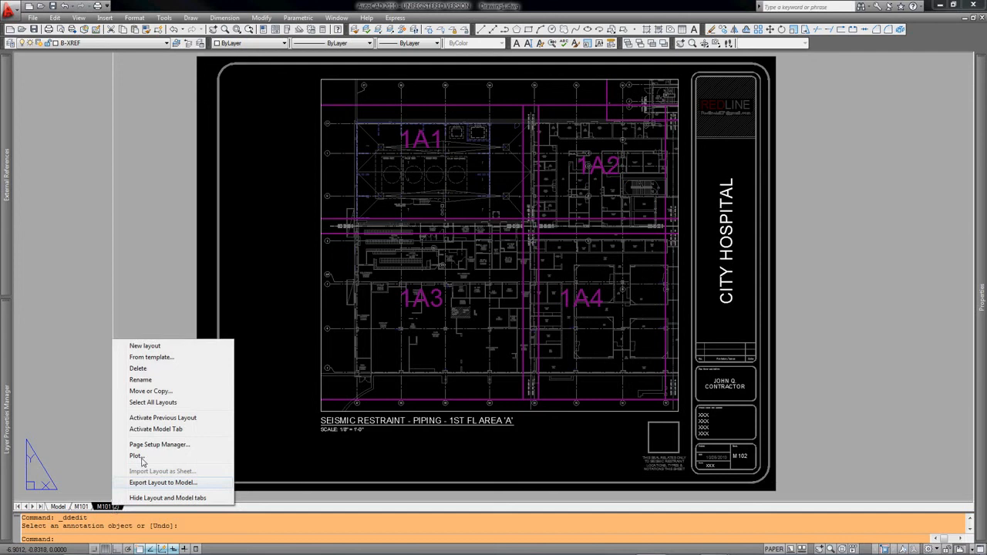
click(141, 379)
text(M102)
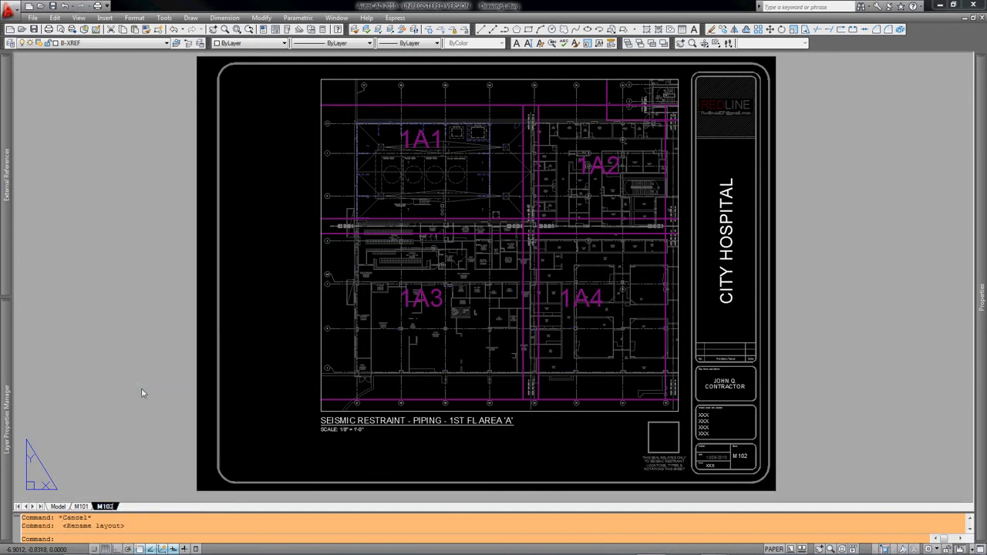
key(Return)
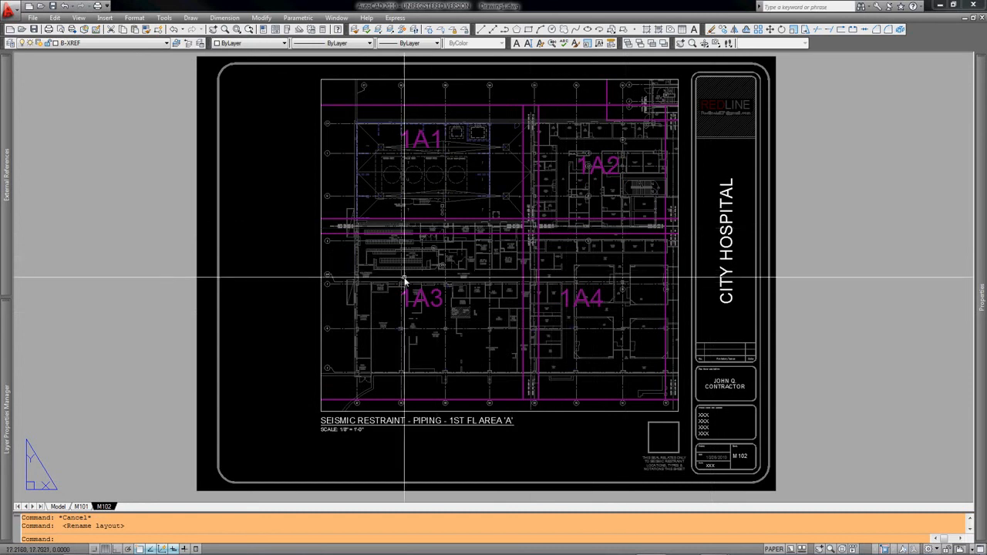
Shift the model view inside the M102 viewport across to zones 1B1 and 1B2, and return to paper space
double_click(579, 266)
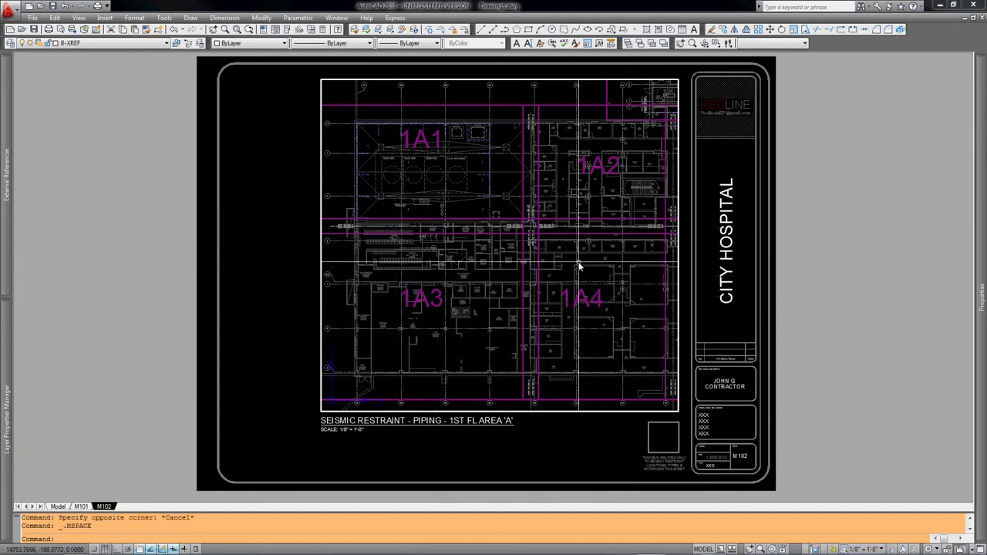
middle_drag(579, 266, 236, 267)
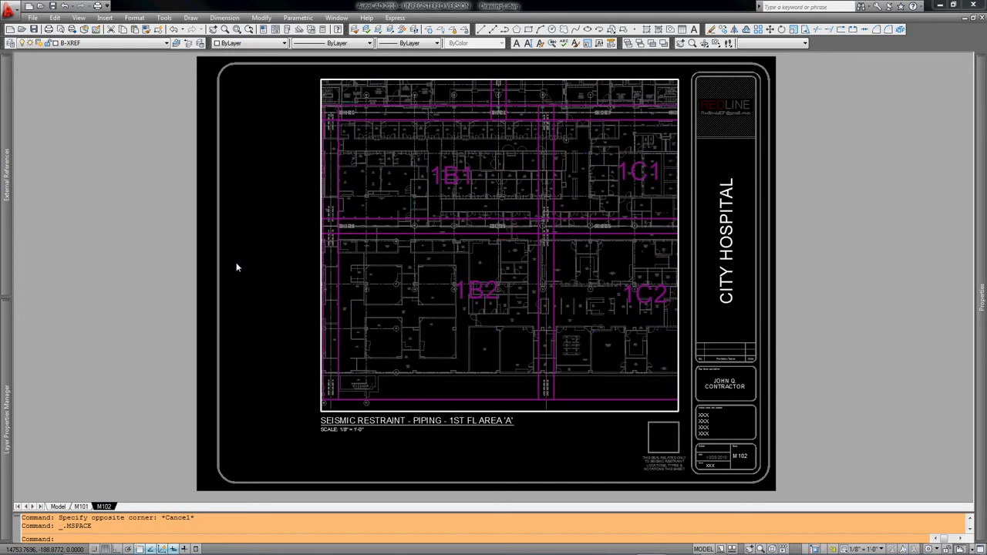
double_click(265, 293)
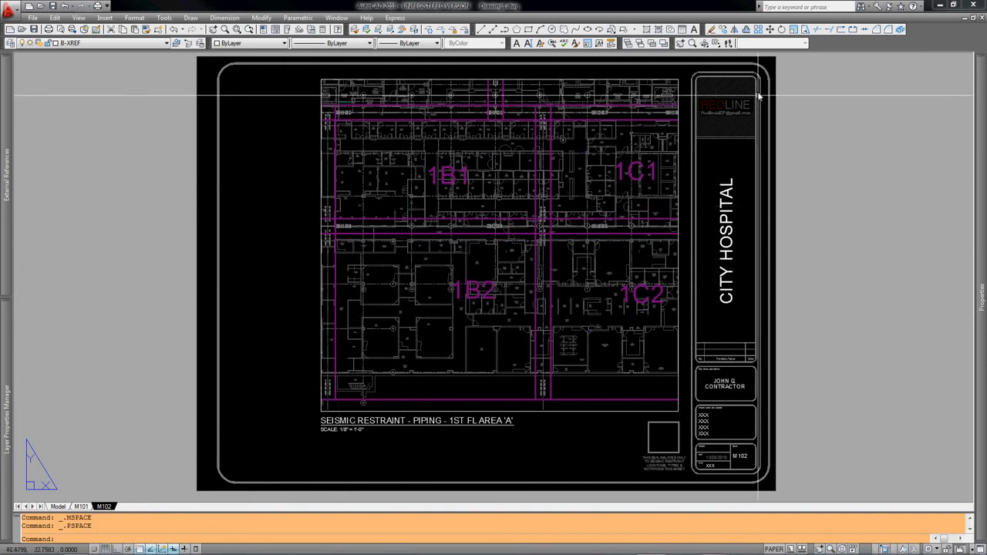
Examine the company logo and contact line in the M102 title block up close, and minimize the drawing program
scroll(758, 96, up, 8)
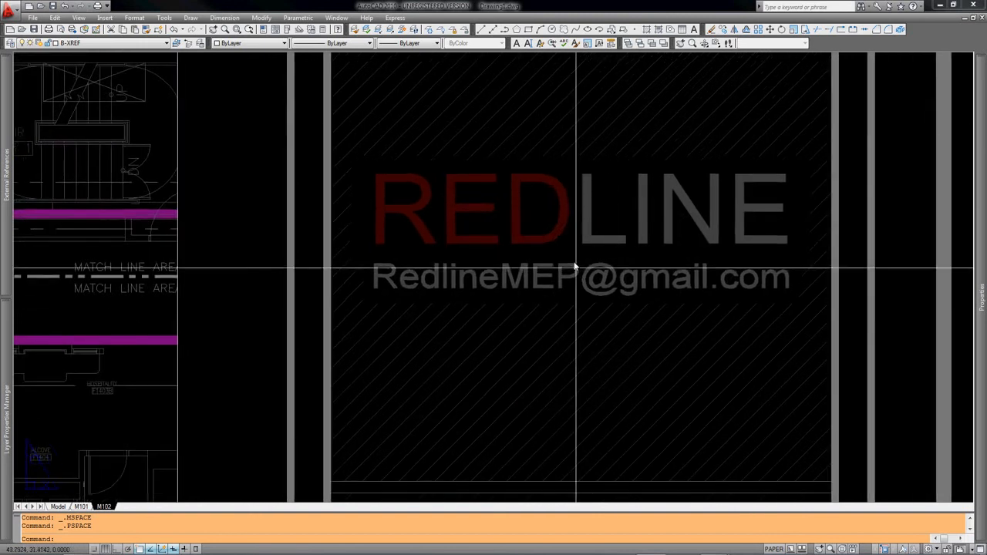
scroll(575, 268, up, 2)
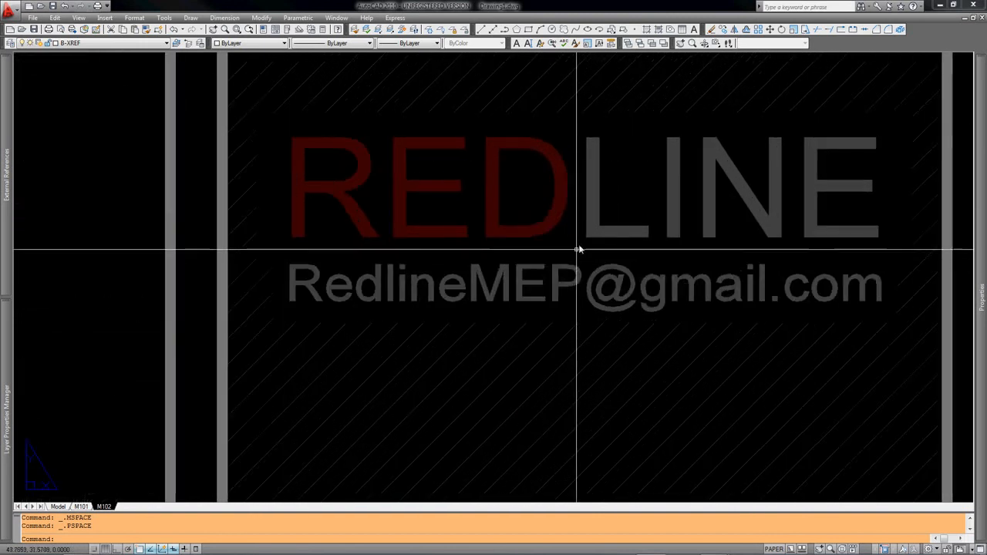
click(939, 6)
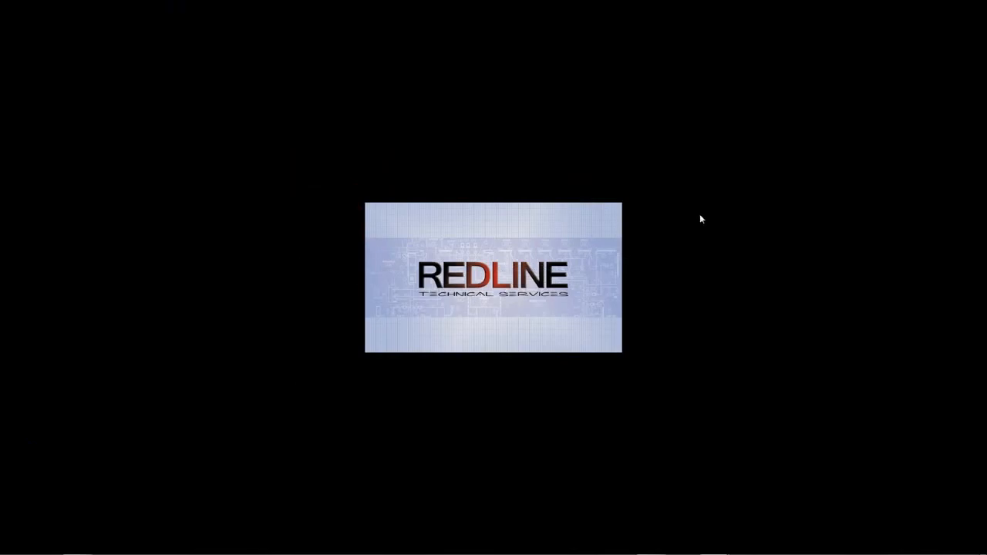